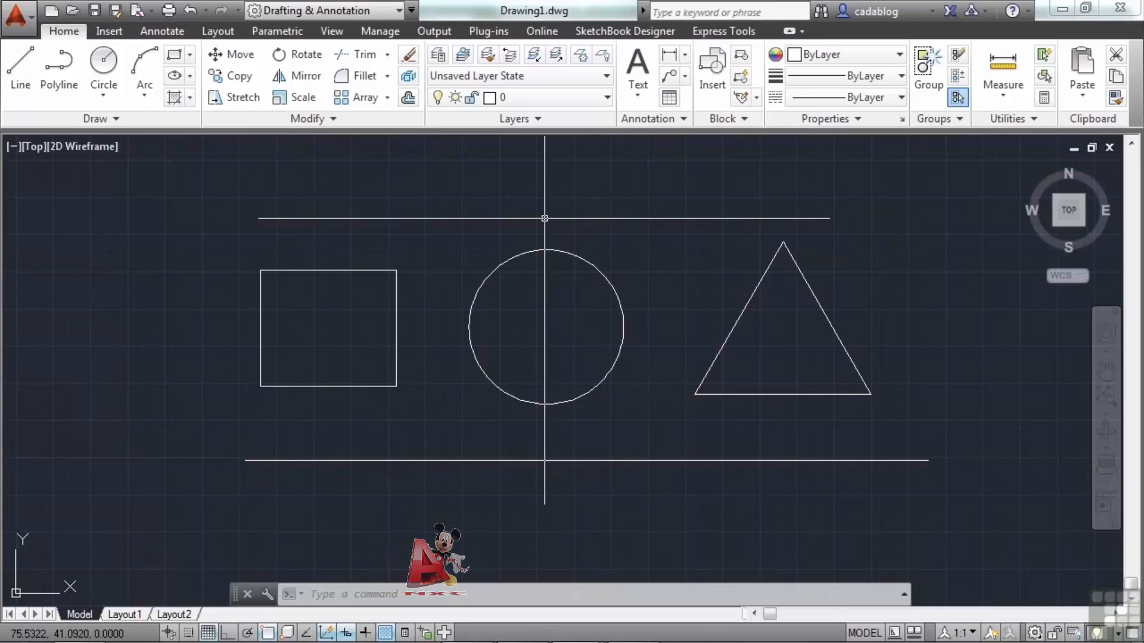
pyautogui.click(398, 12)
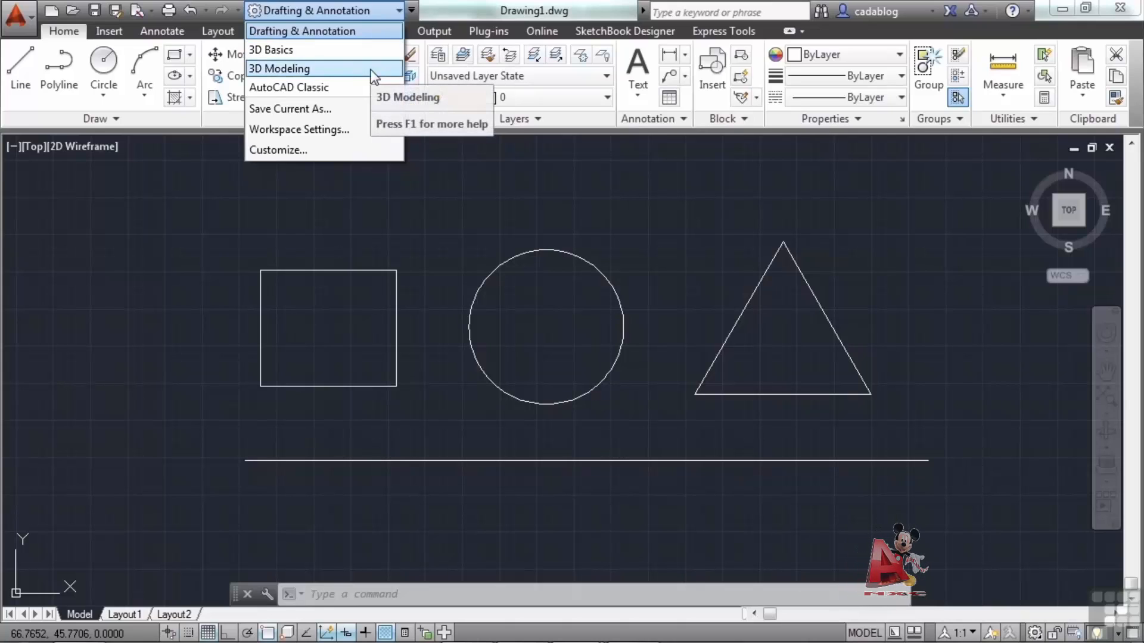
pyautogui.click(387, 183)
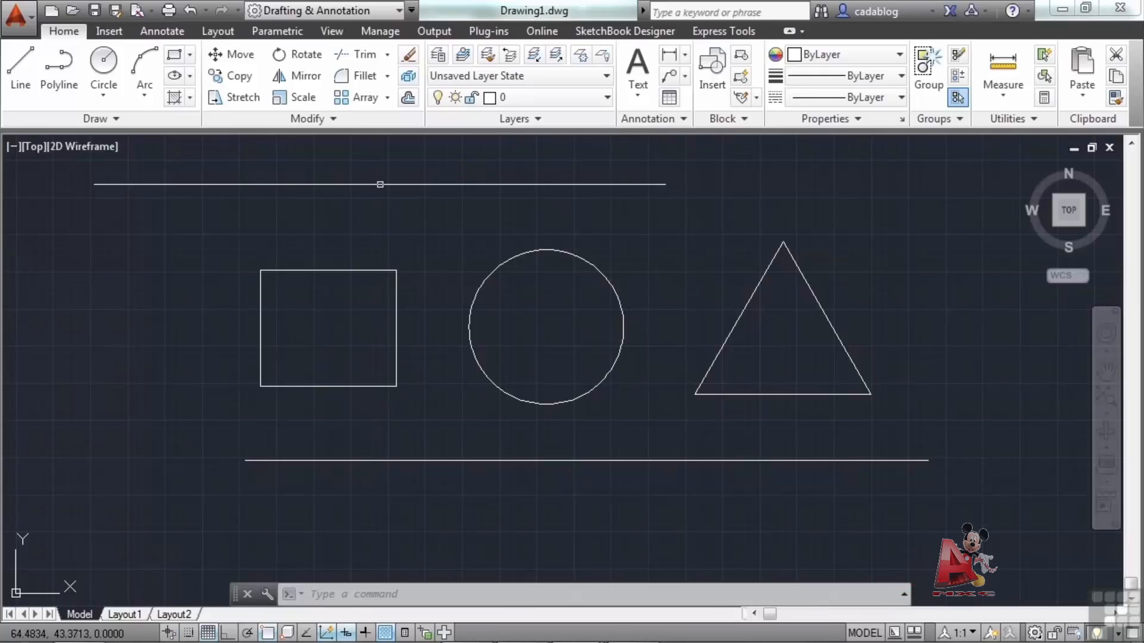
pyautogui.click(397, 11)
pyautogui.click(459, 209)
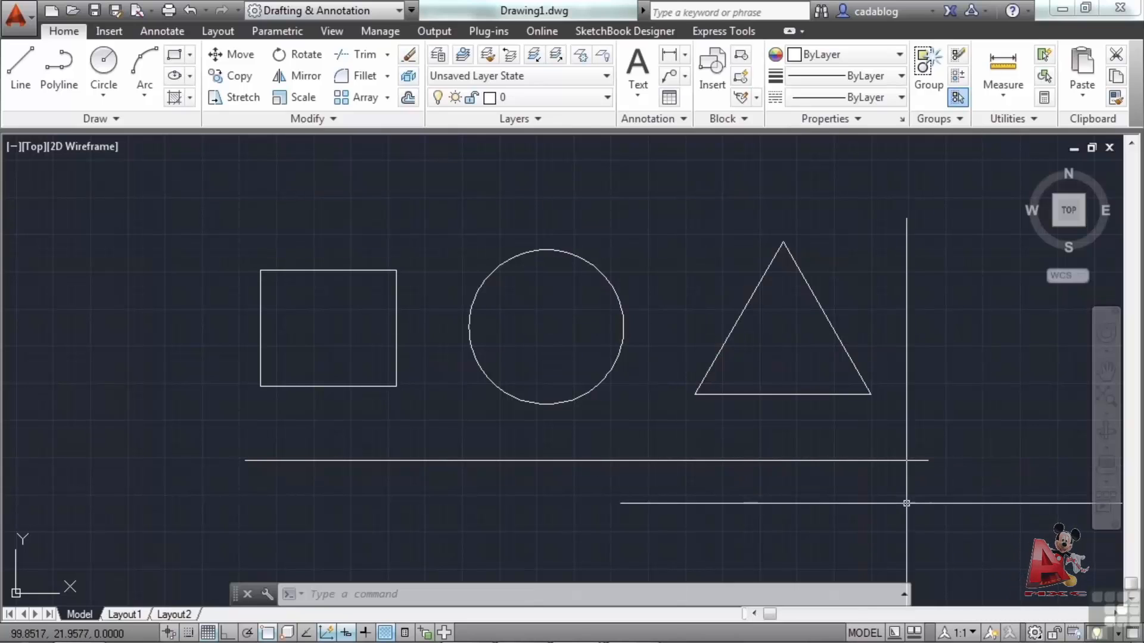
# Switch to the AutoCAD Classic workspace and return to the Drafting & Annotation workspace
pyautogui.click(1035, 633)
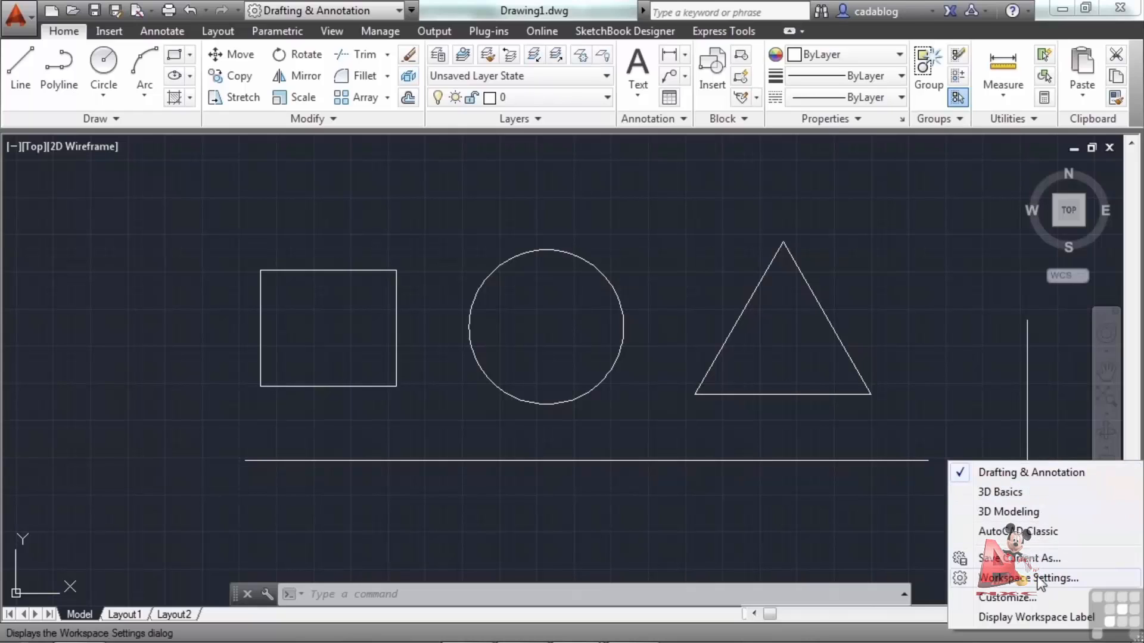
pyautogui.click(1014, 536)
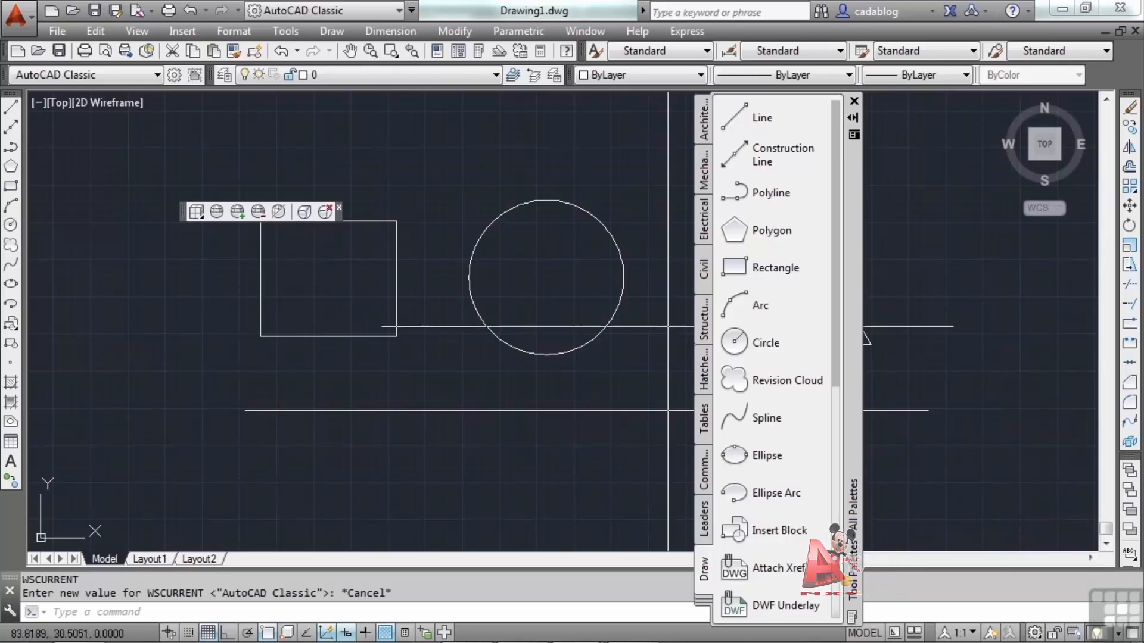
pyautogui.click(397, 12)
pyautogui.click(367, 30)
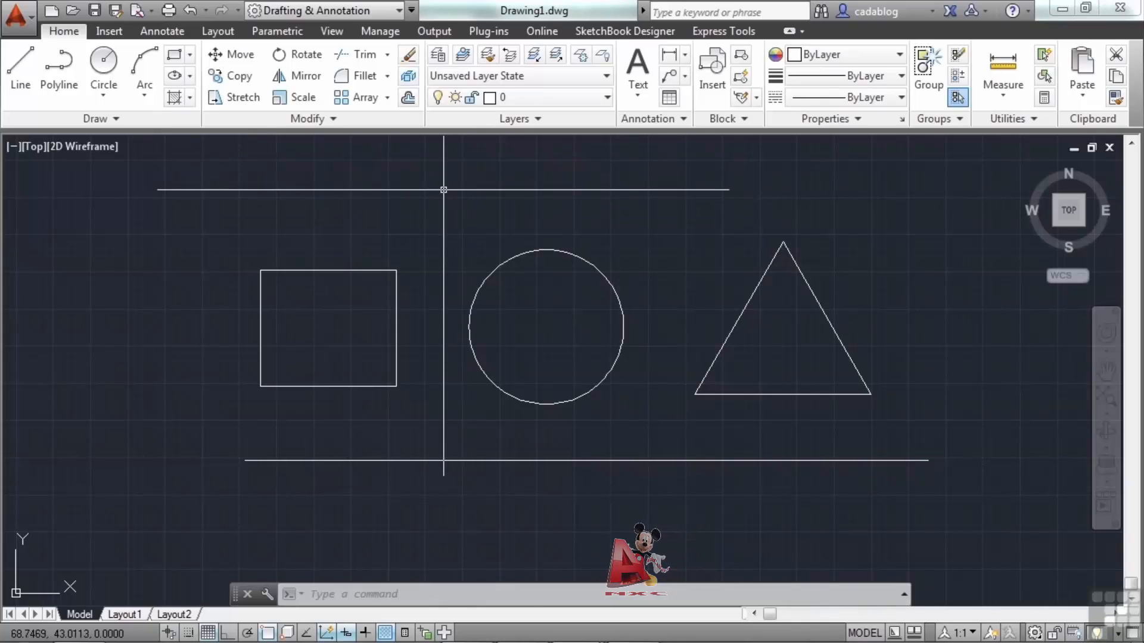
# Examine the workspace settings for menu display order and for saving changes when switching, and close them without applying anything
pyautogui.click(398, 10)
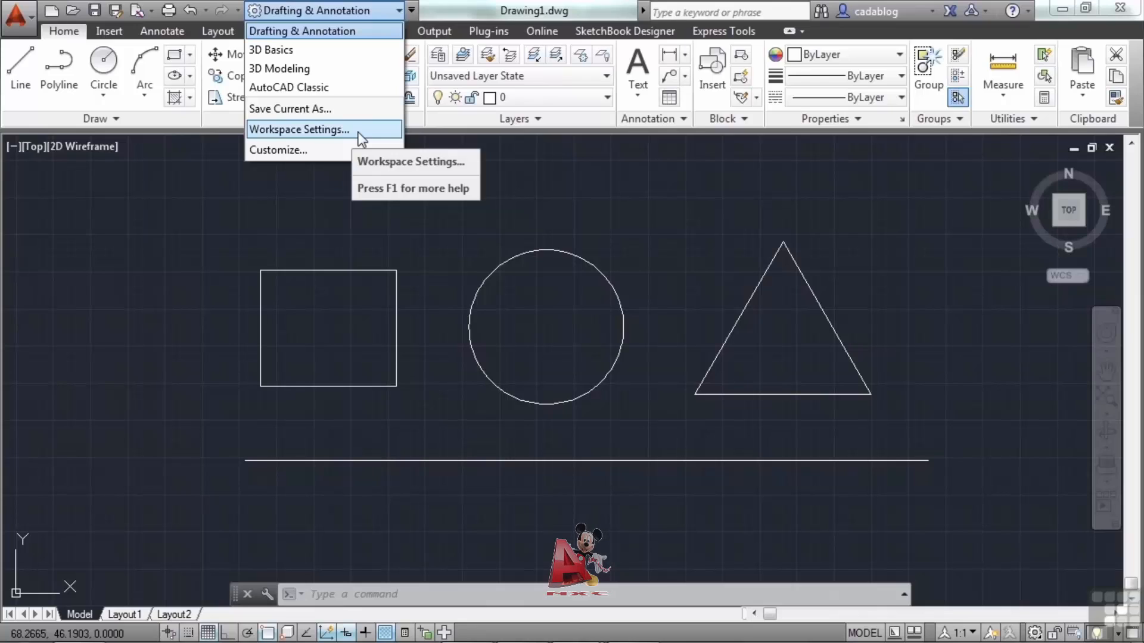
pyautogui.click(1038, 635)
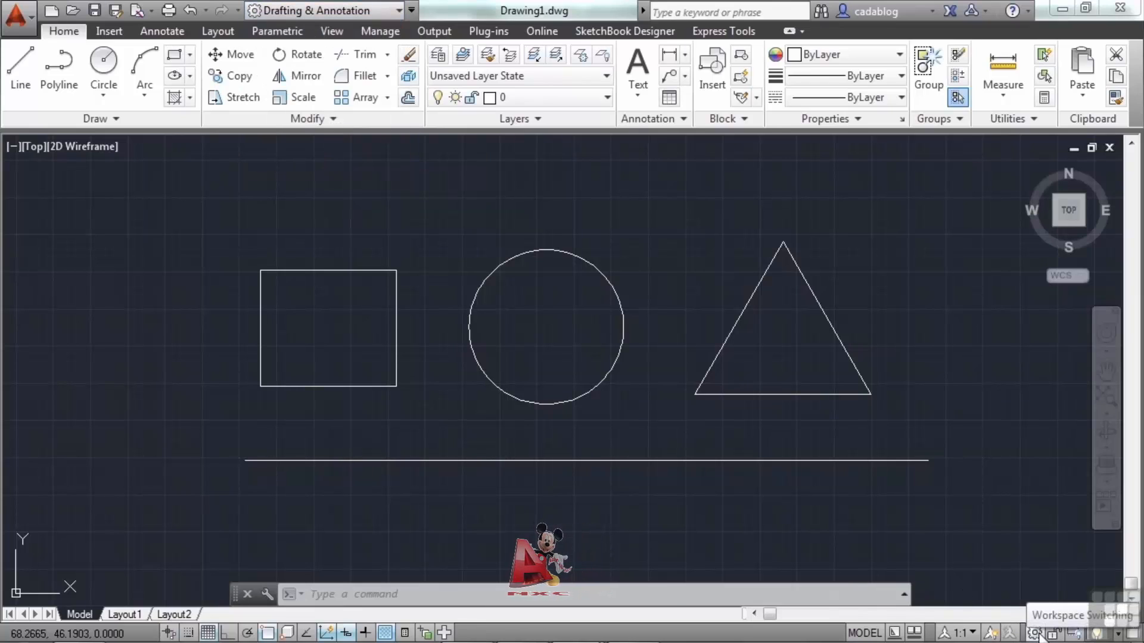
pyautogui.click(1040, 635)
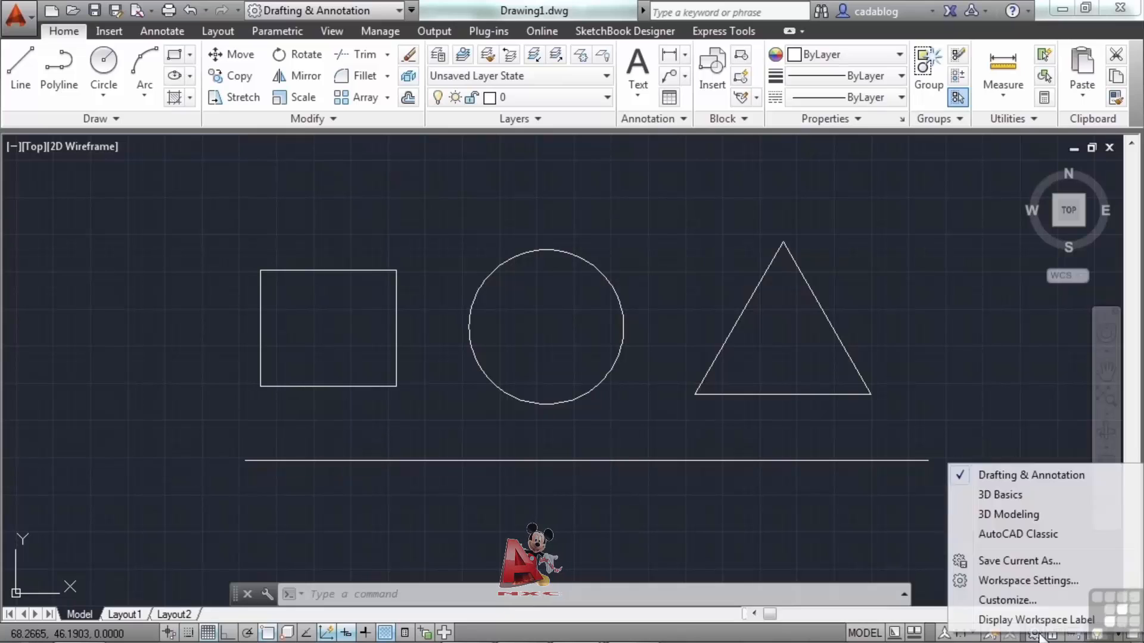
pyautogui.click(1052, 580)
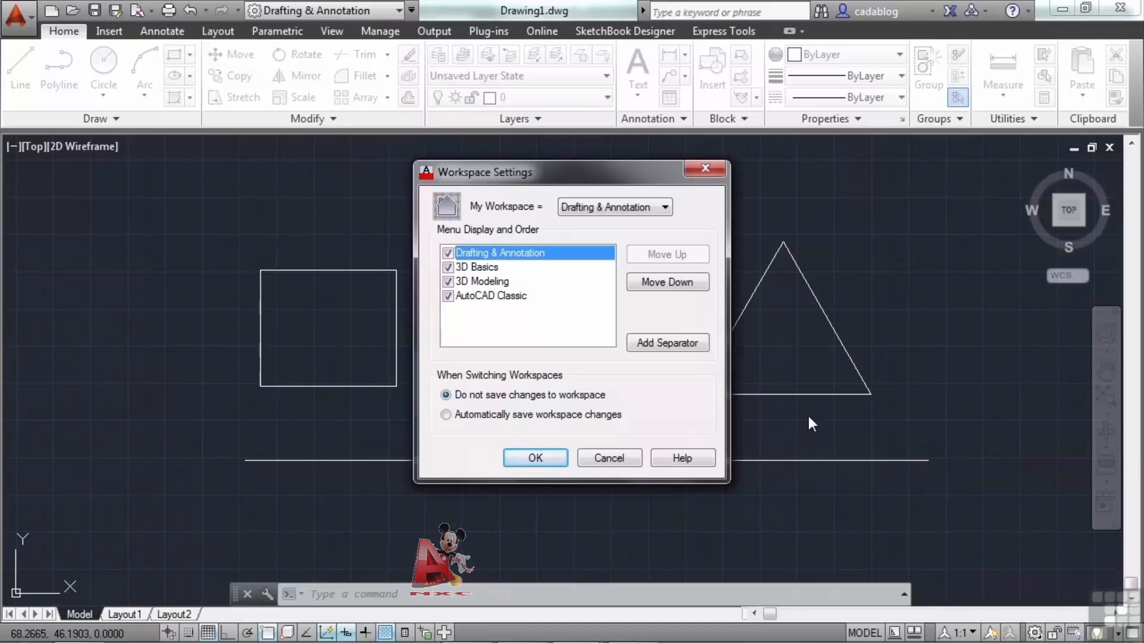
pyautogui.click(524, 417)
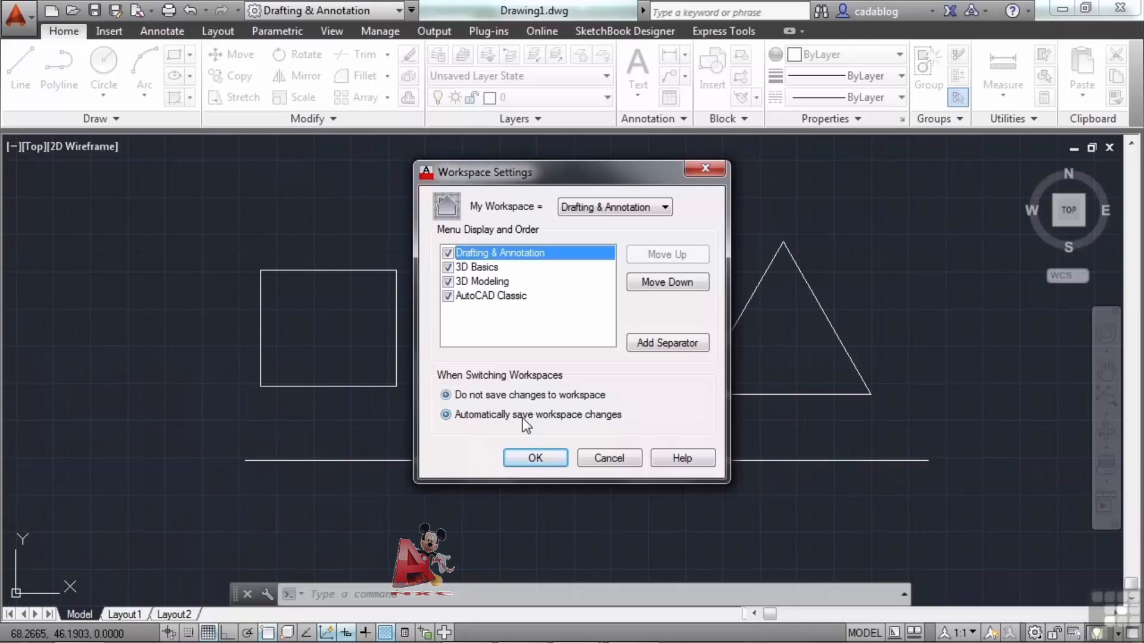
pyautogui.click(502, 397)
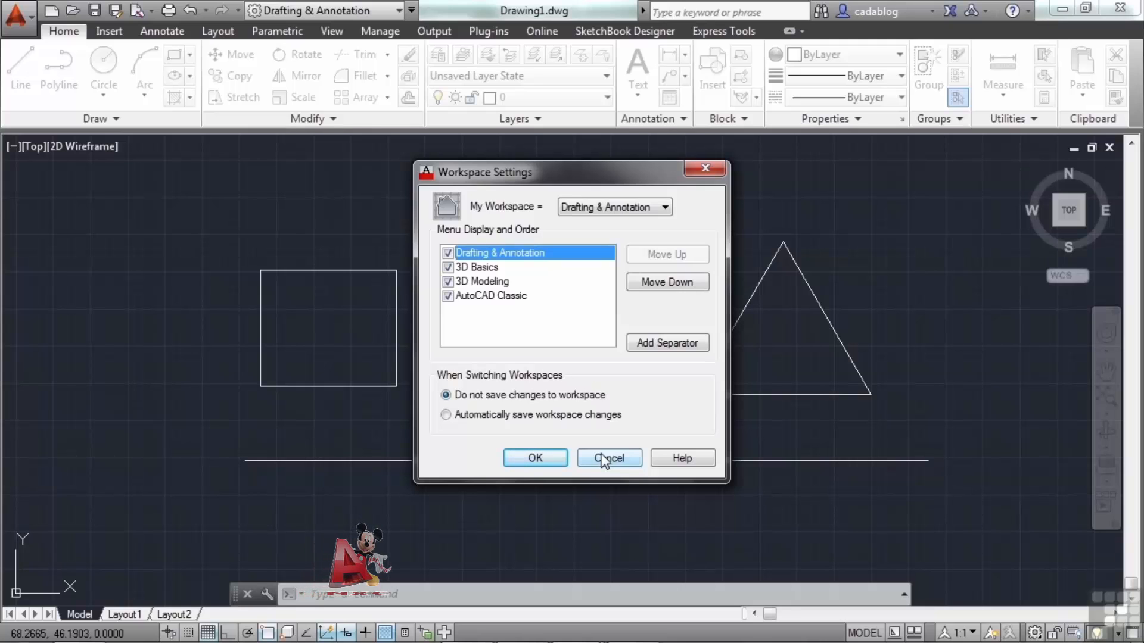
pyautogui.click(602, 455)
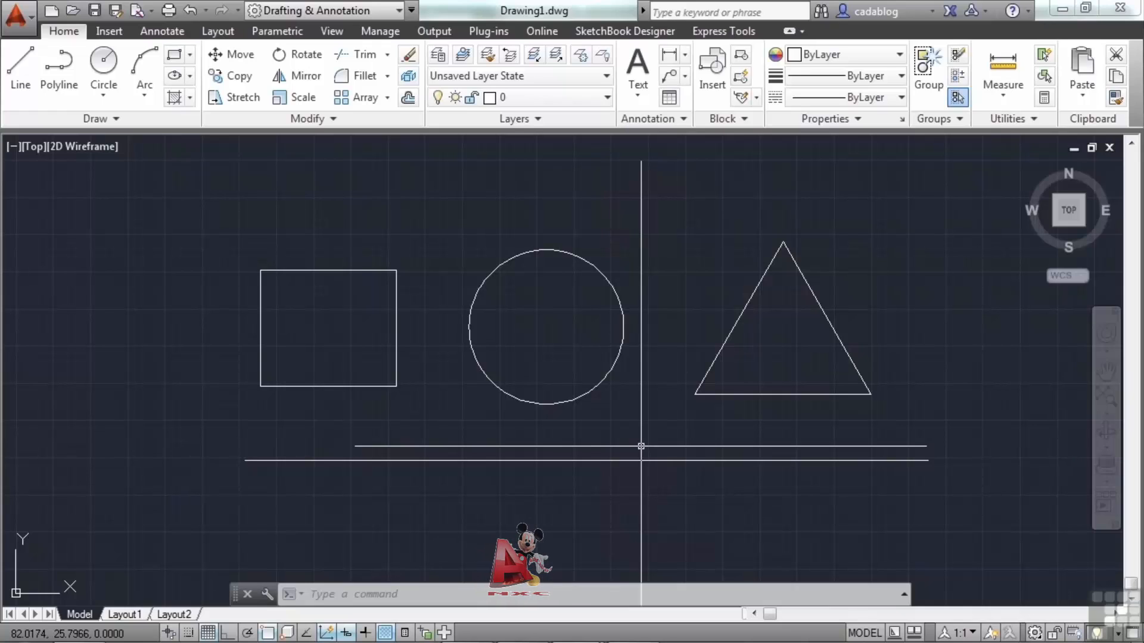
# Save the current workspace under the name BCB-Example Workspace
pyautogui.click(1034, 633)
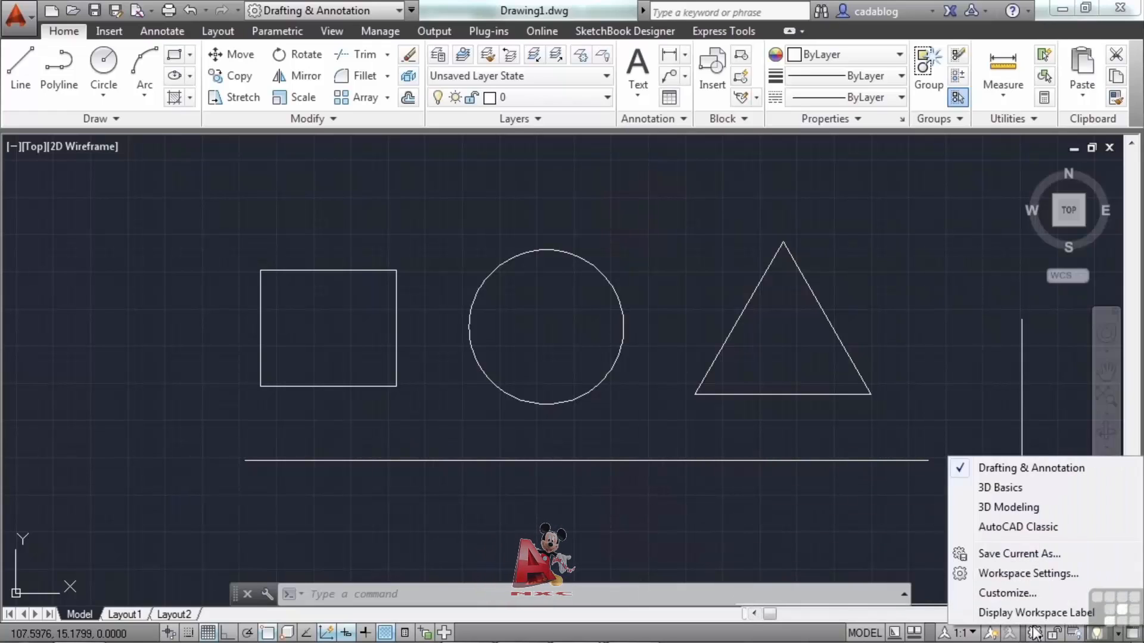
pyautogui.click(1055, 556)
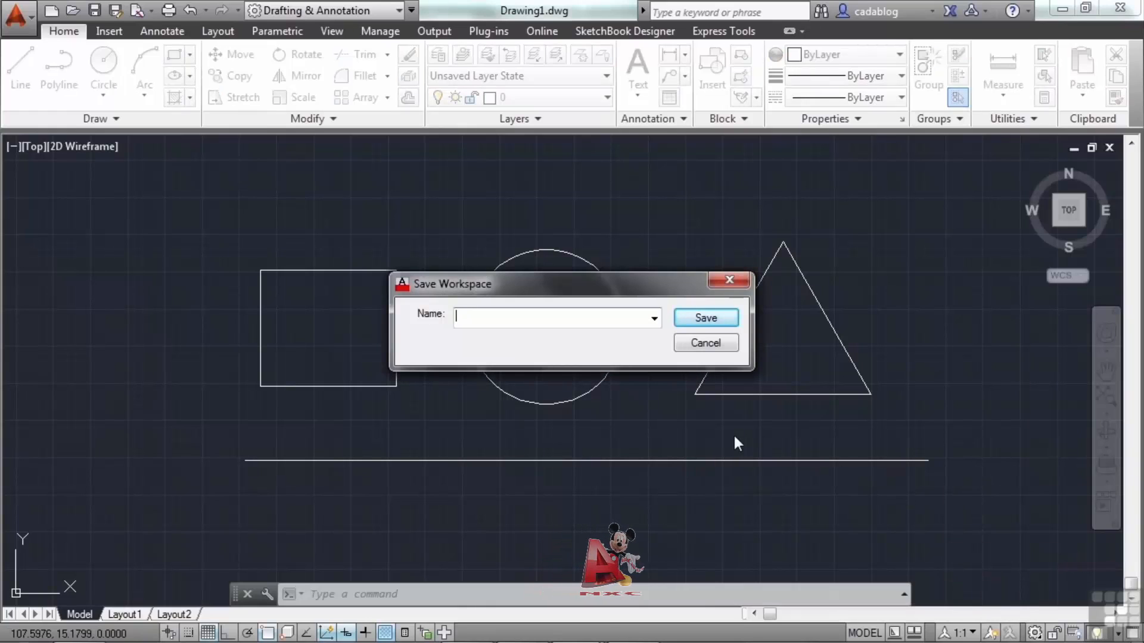
pyautogui.write('BCB')
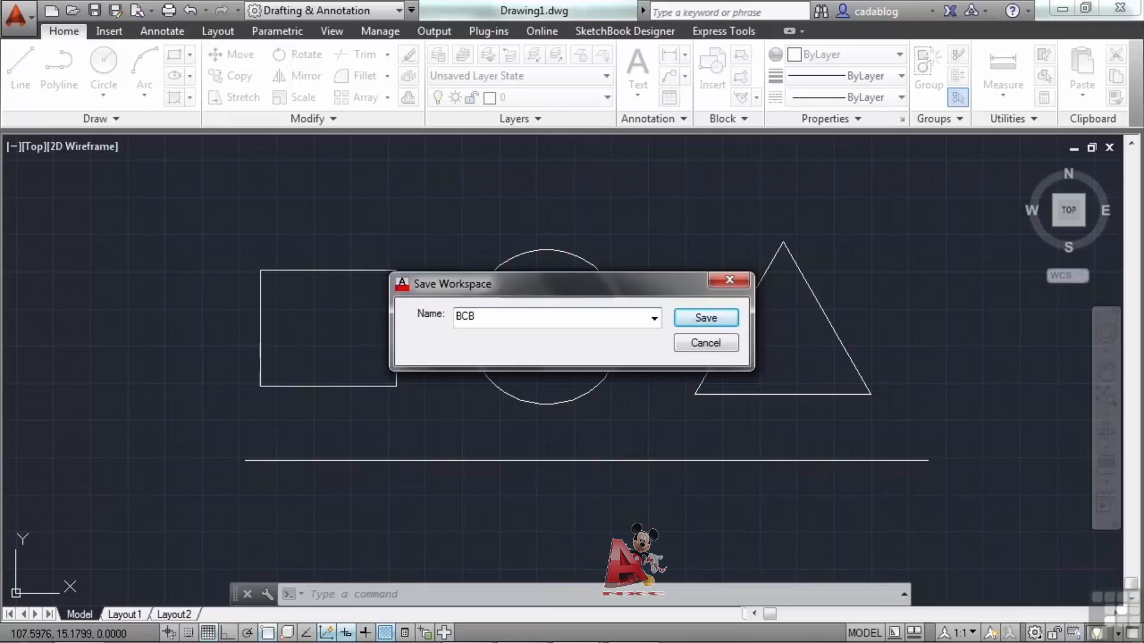
pyautogui.write('-01')
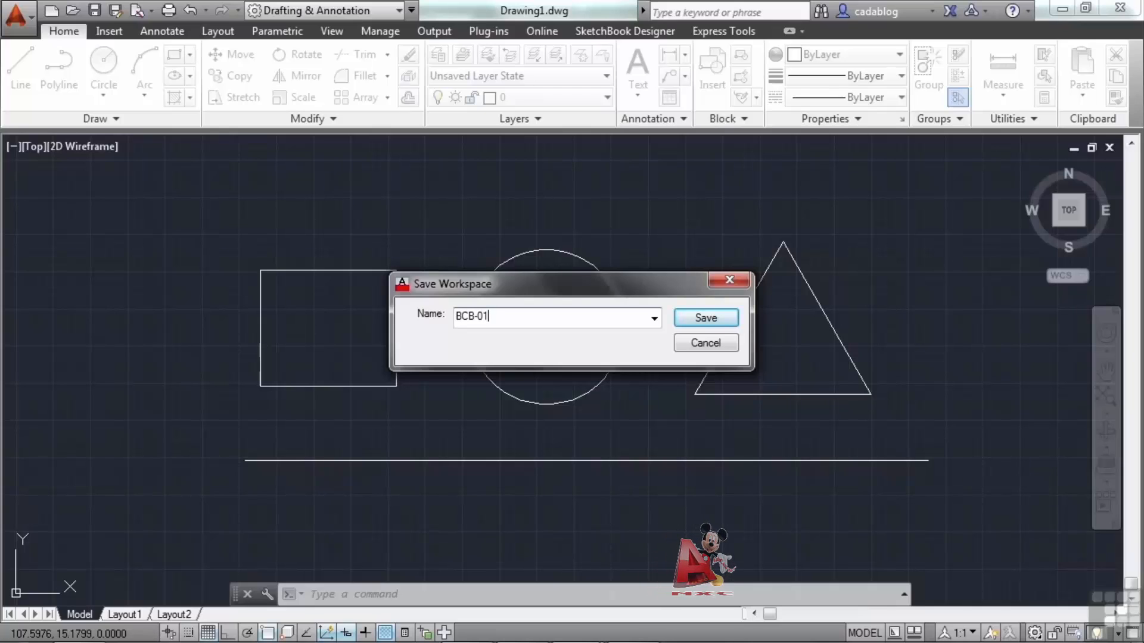
pyautogui.press('BackSpace')
pyautogui.press('BackSpace')
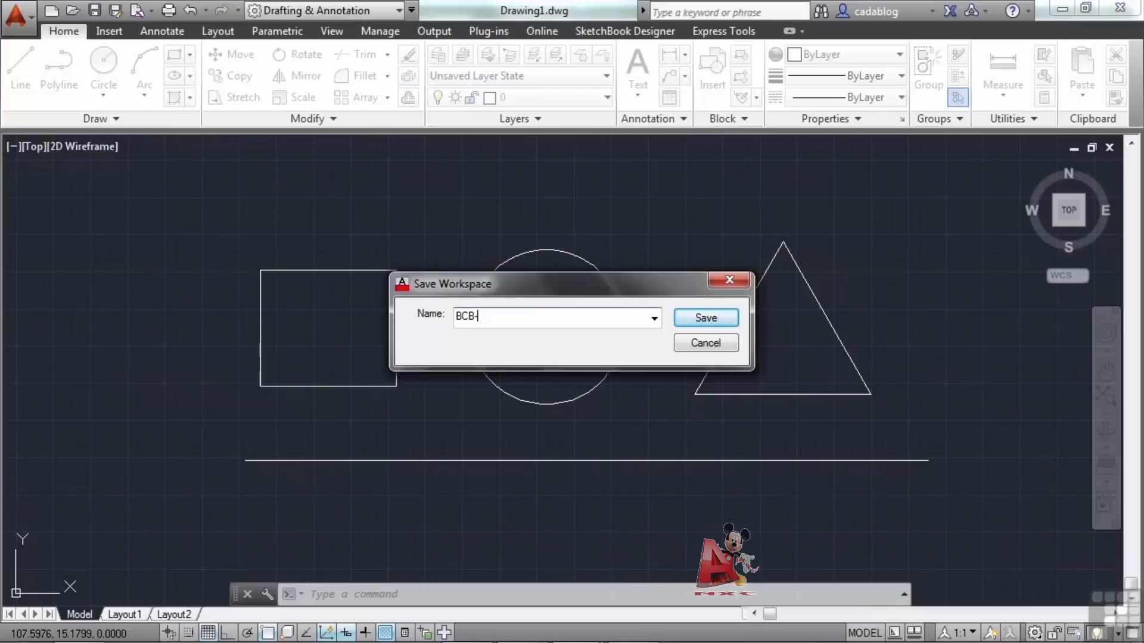
pyautogui.write('Exa')
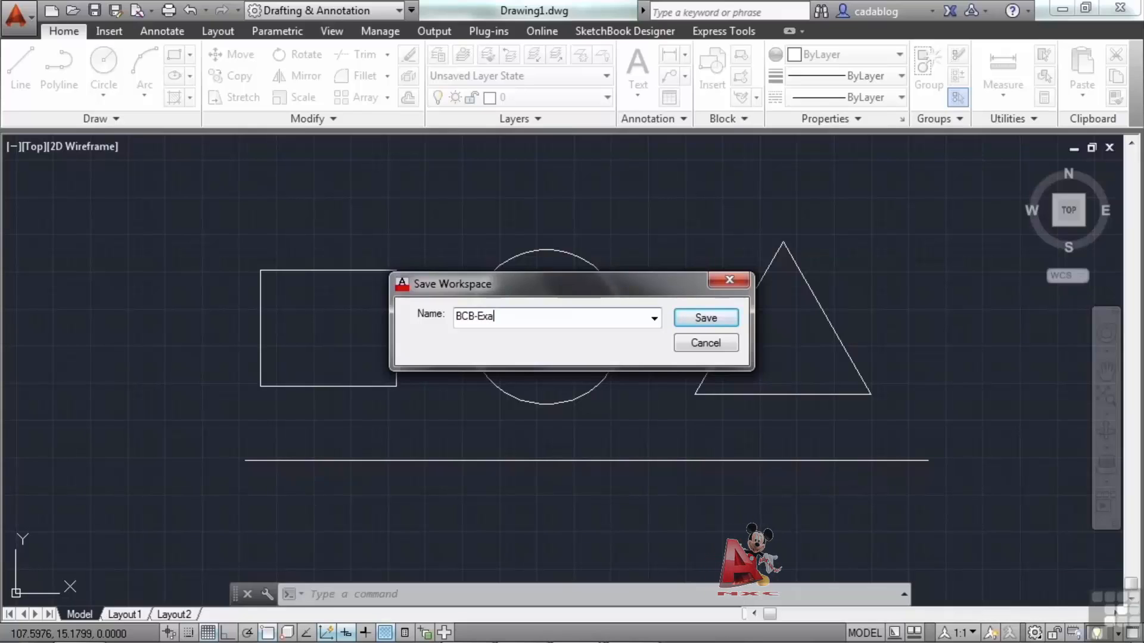
pyautogui.write('mpl Work')
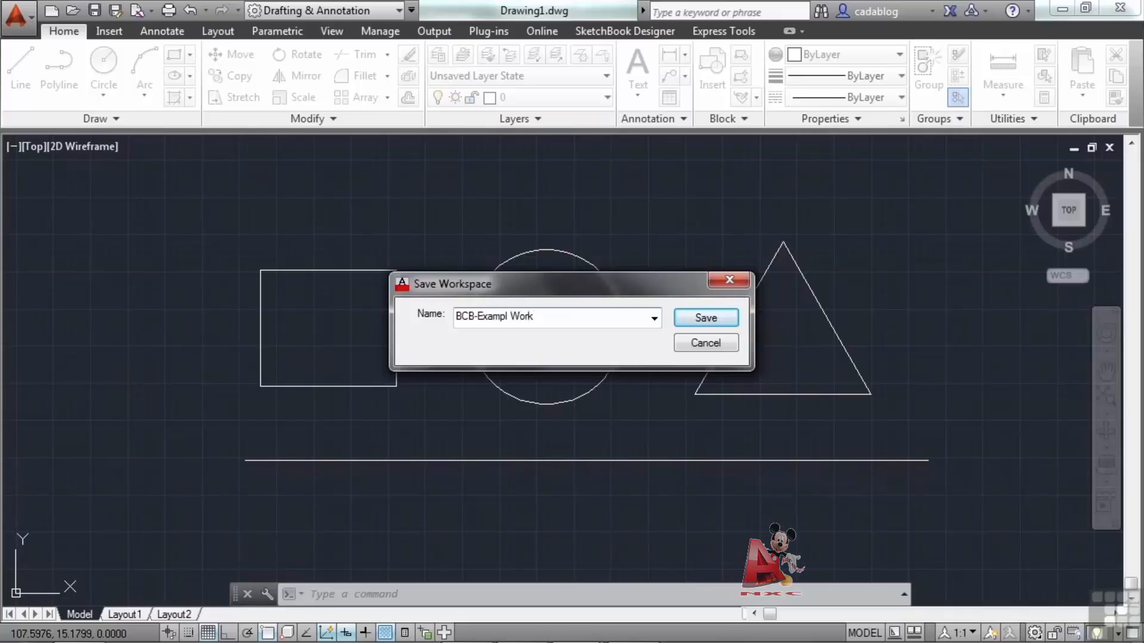
pyautogui.write('space')
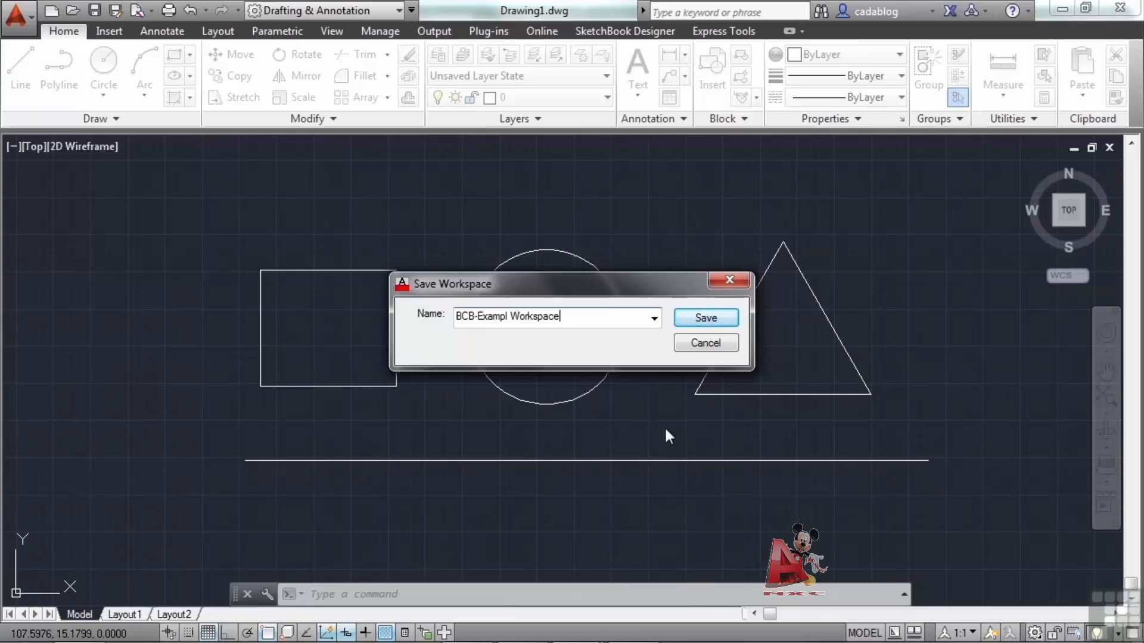
pyautogui.click(510, 317)
pyautogui.write('e')
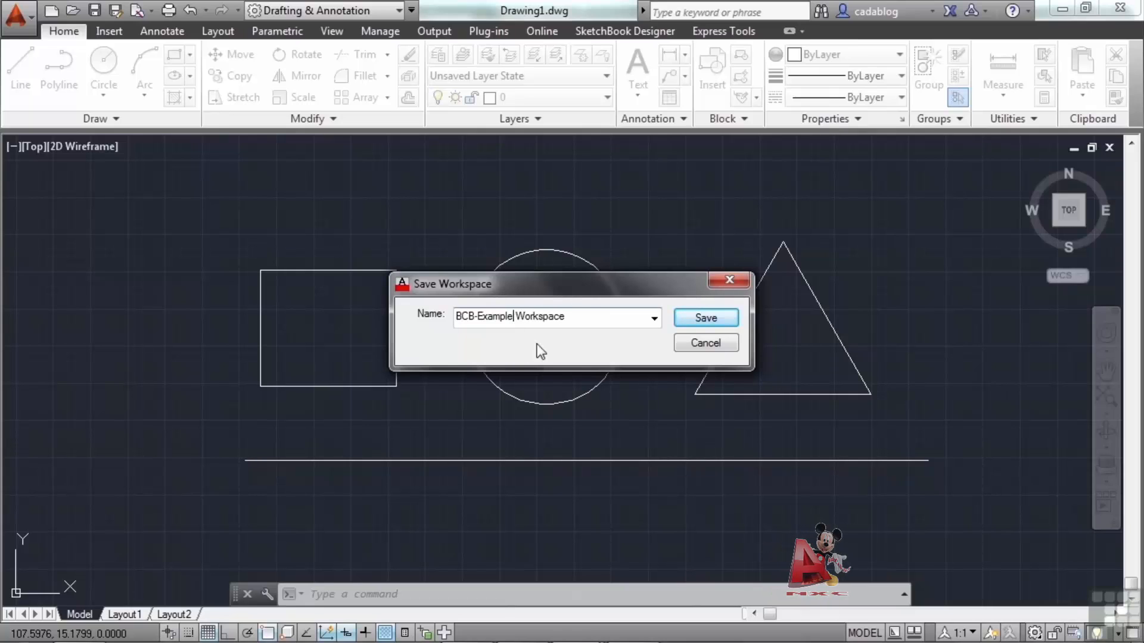
pyautogui.click(698, 317)
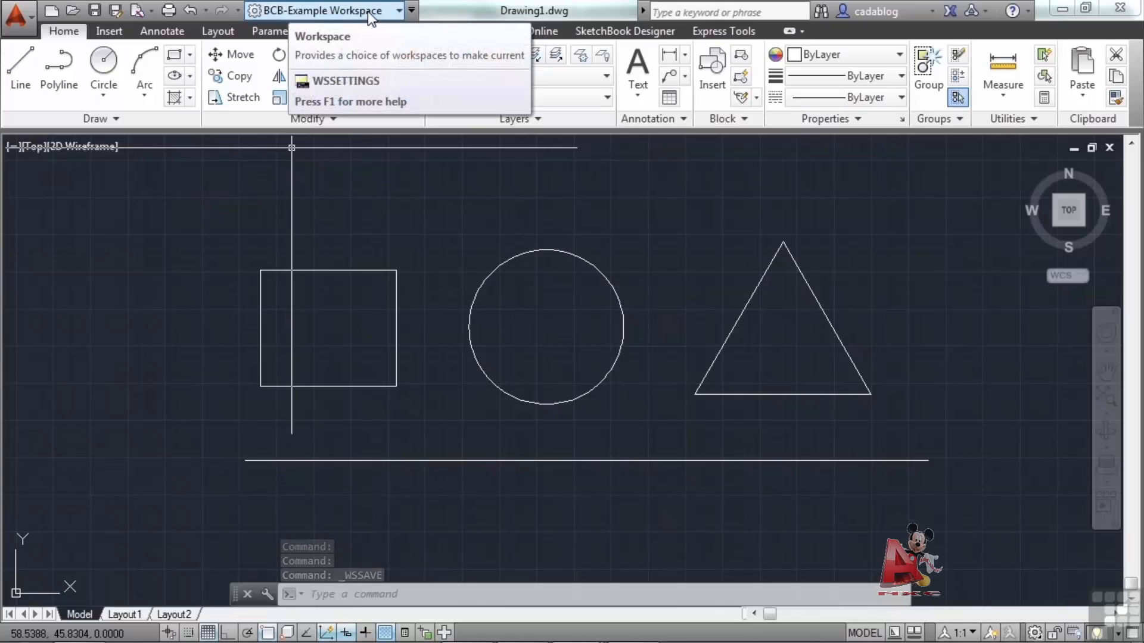
pyautogui.click(398, 10)
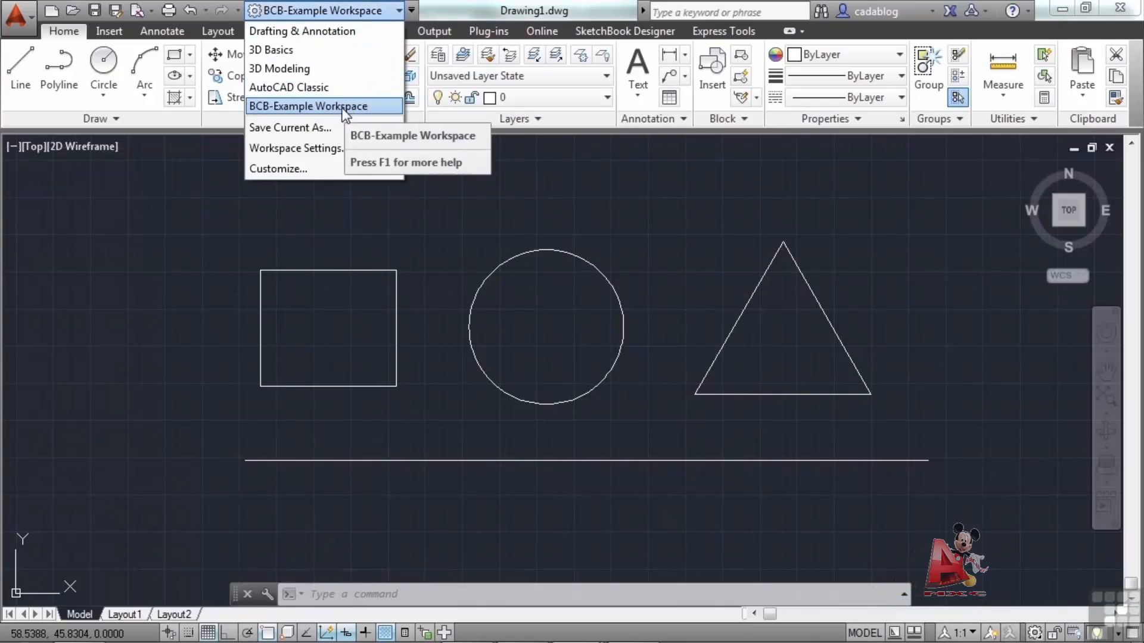
pyautogui.click(681, 242)
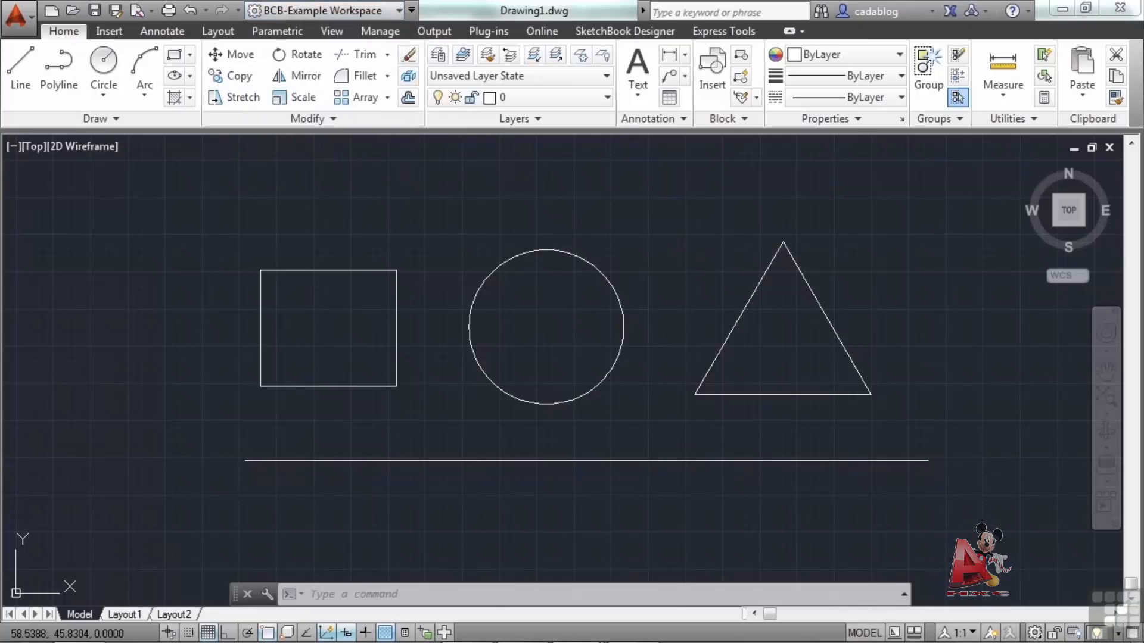
# In the workspace settings, move BCB-Example Workspace to the top of the menu order, with Do not save changes to workspace selected
pyautogui.click(1035, 633)
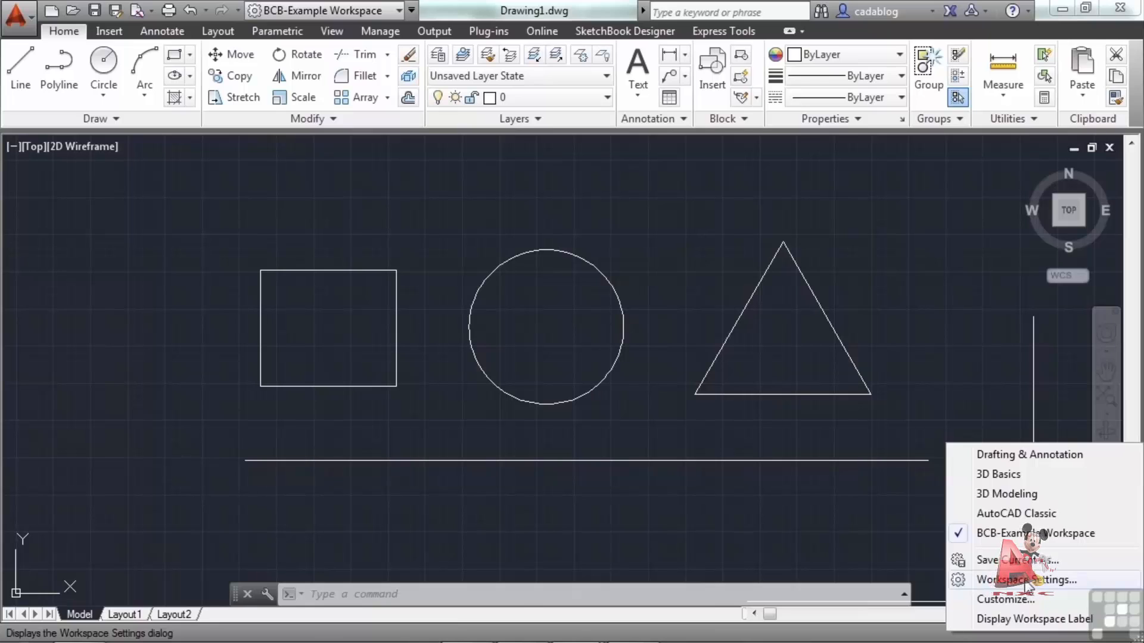
pyautogui.click(1026, 580)
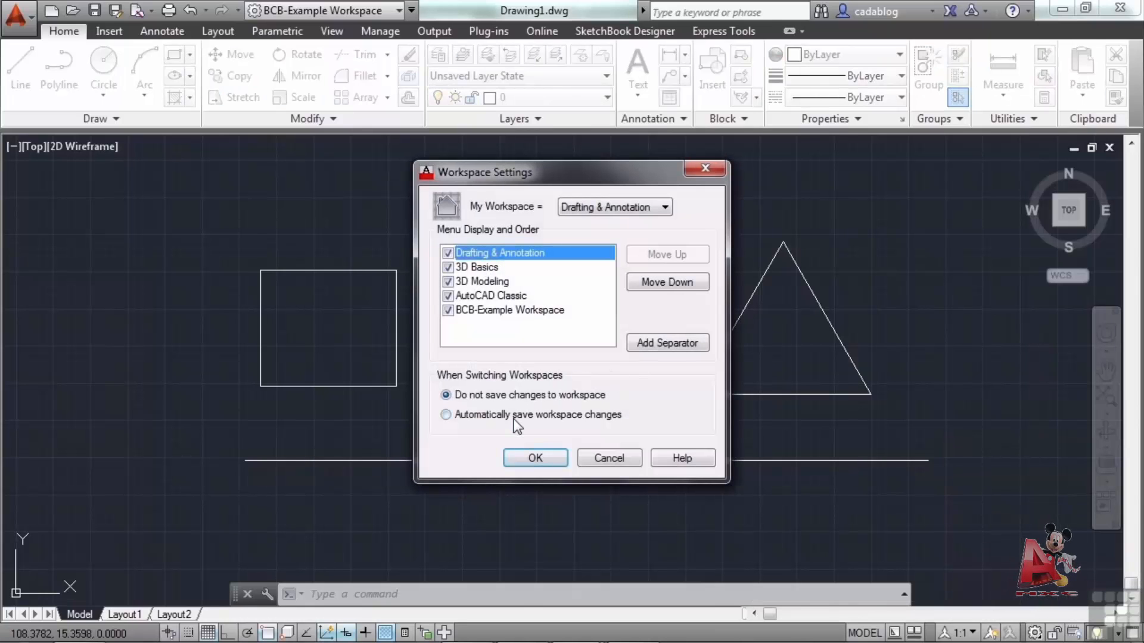
pyautogui.click(513, 417)
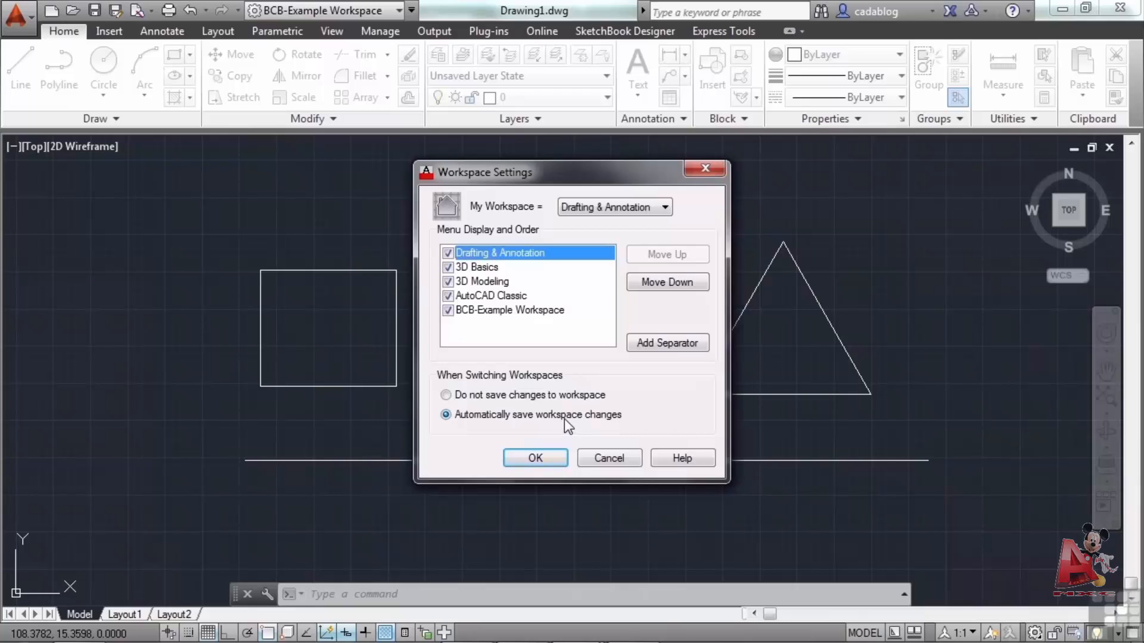
pyautogui.click(492, 312)
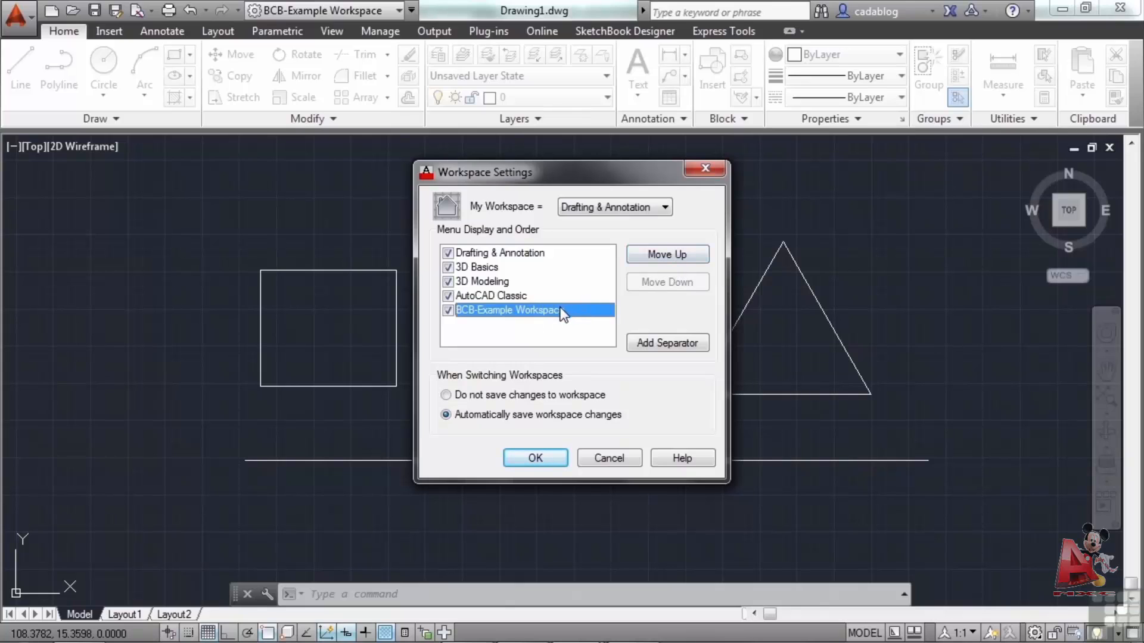
pyautogui.click(664, 255)
pyautogui.click(665, 255)
pyautogui.click(665, 255)
pyautogui.click(665, 255)
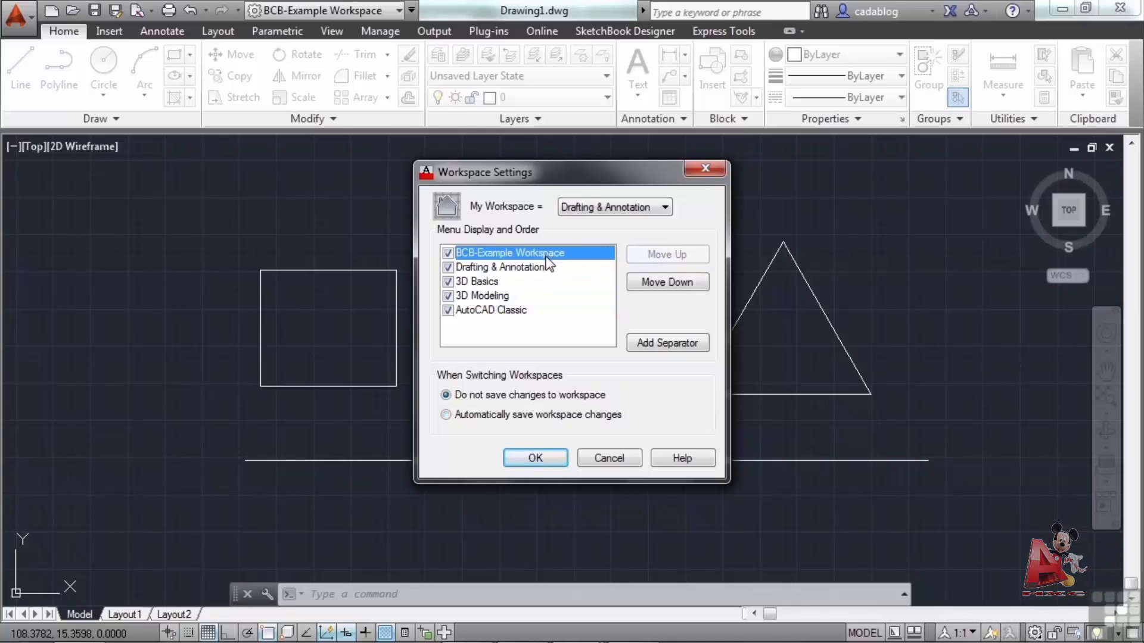
# Add a separator directly below BCB-Example Workspace in the menu order and apply the workspace settings
pyautogui.click(667, 341)
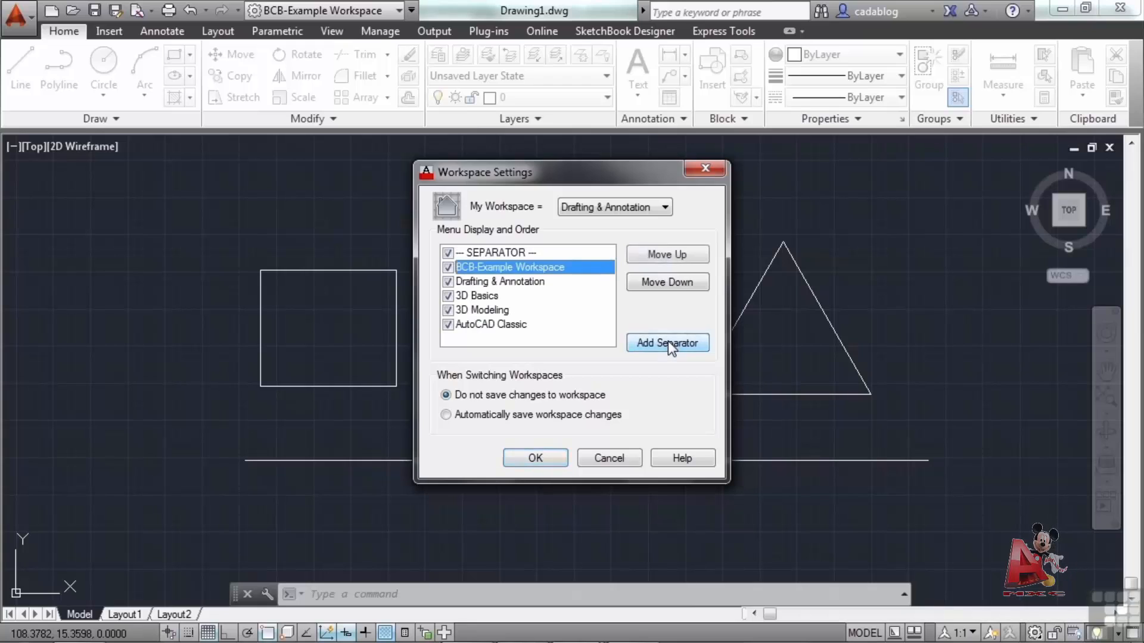
pyautogui.click(641, 253)
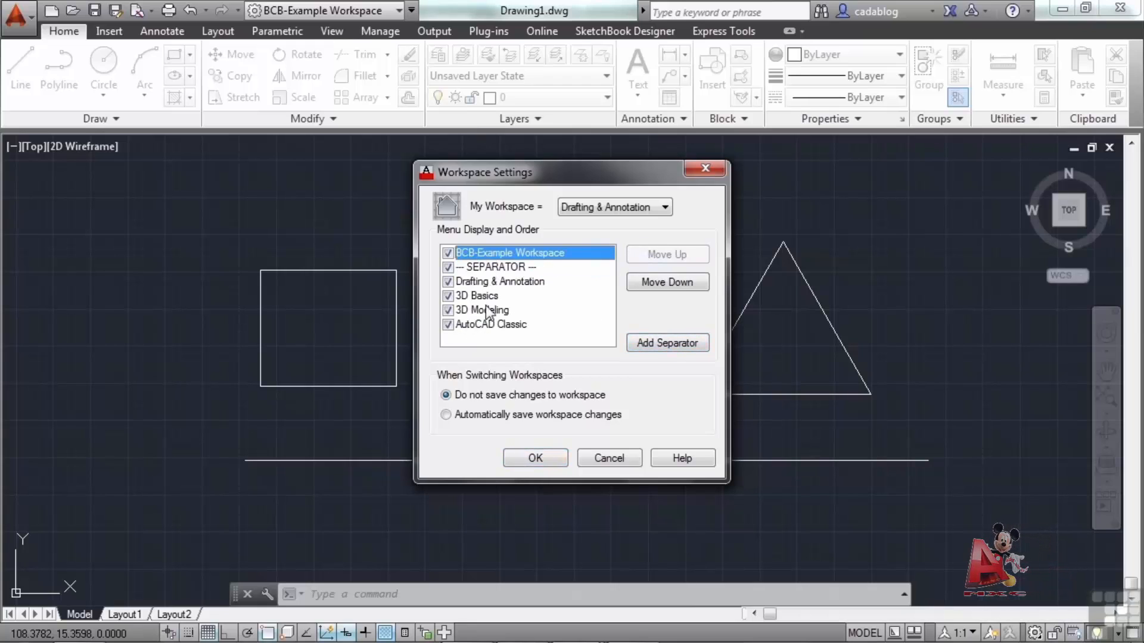
pyautogui.click(532, 456)
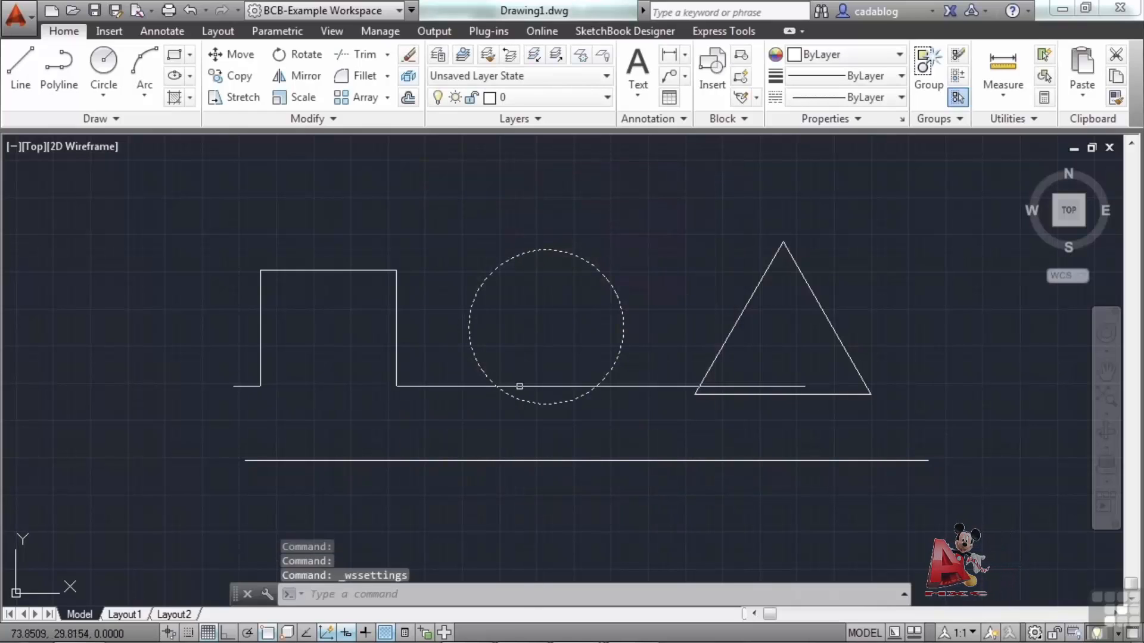
pyautogui.click(395, 11)
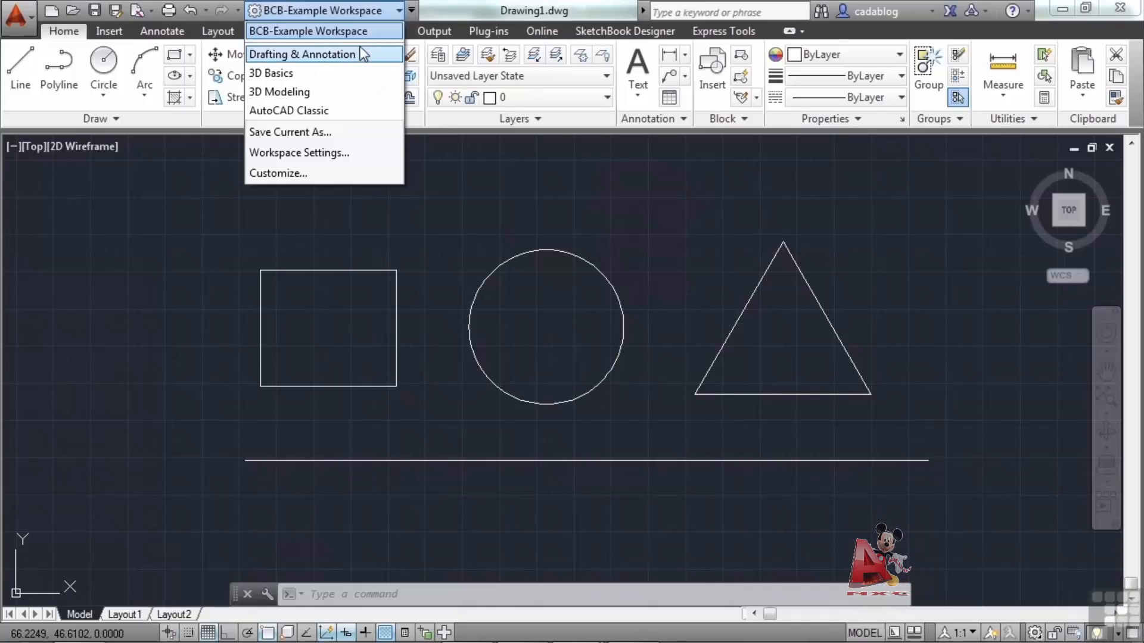
pyautogui.click(452, 213)
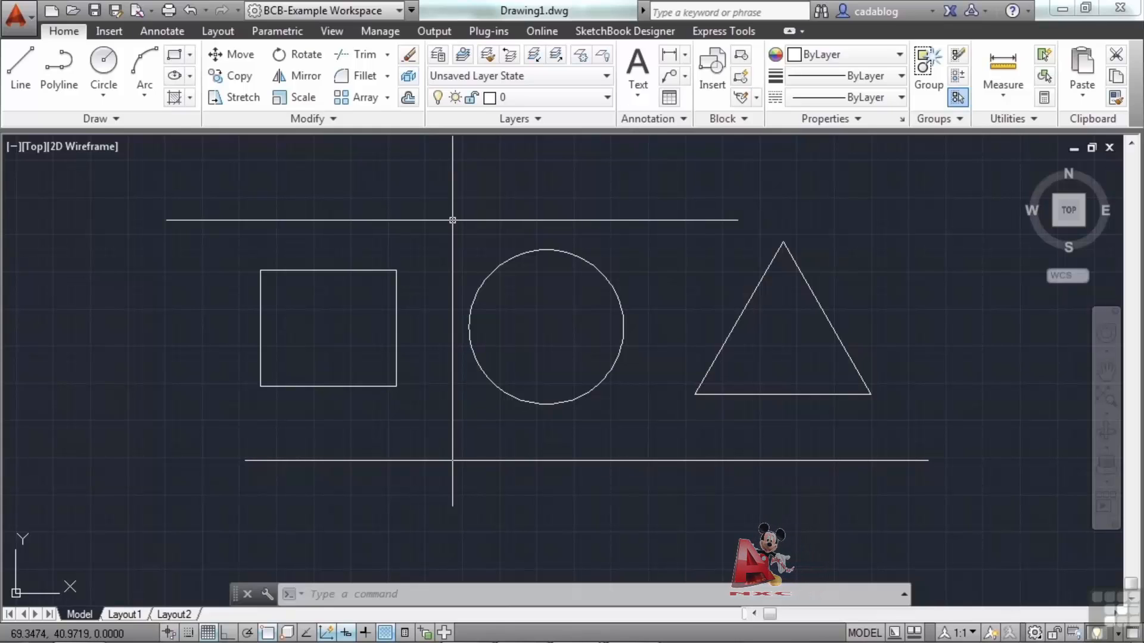
# Open the user interface customization, select BCB-Example Workspace, and look through the Quick Access Toolbars and Ribbon categories
pyautogui.click(1036, 633)
pyautogui.click(1013, 600)
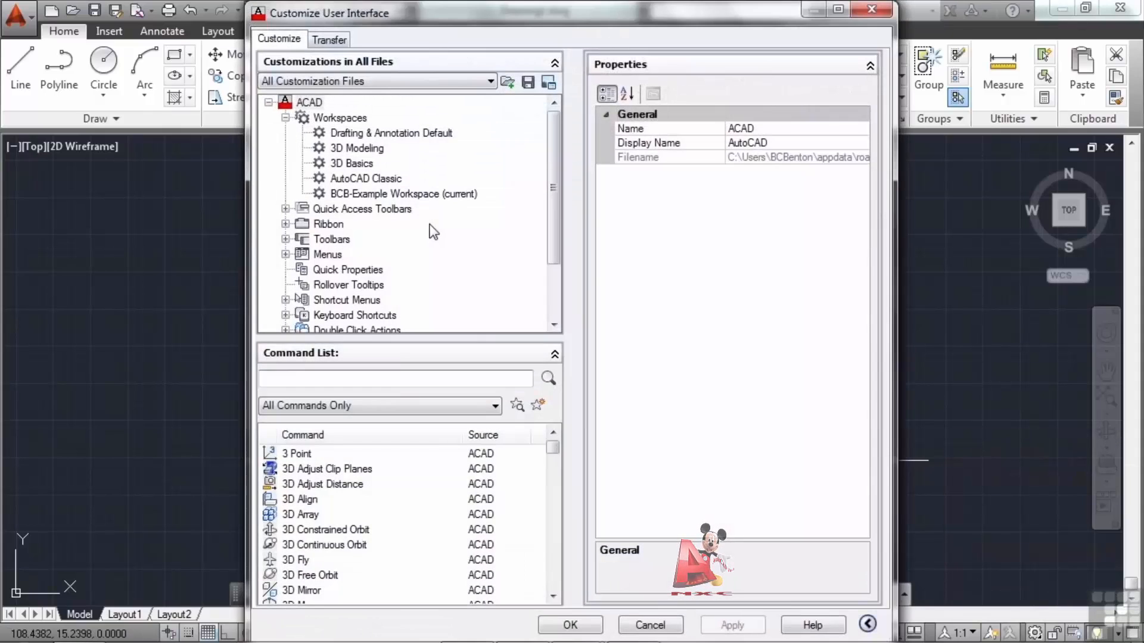
pyautogui.click(349, 118)
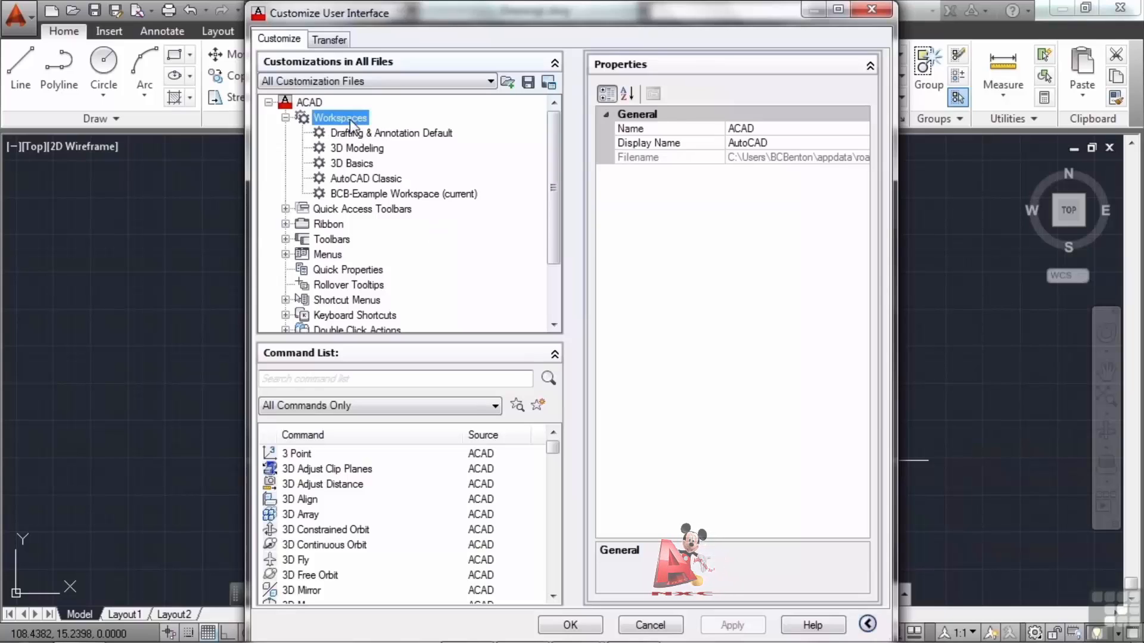
pyautogui.click(410, 194)
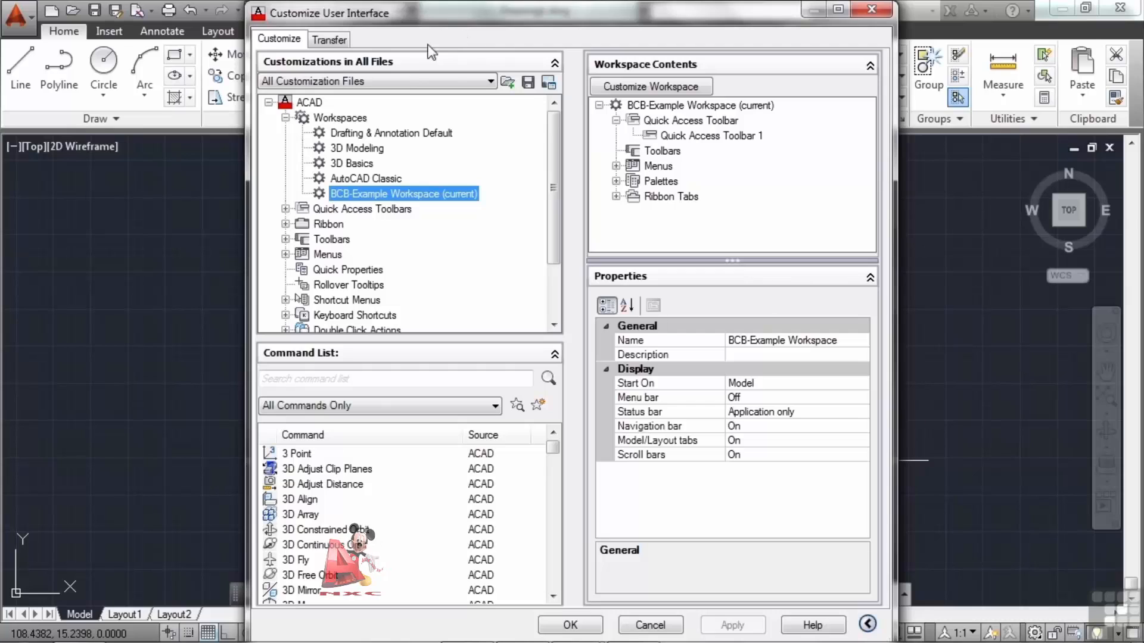
pyautogui.click(286, 209)
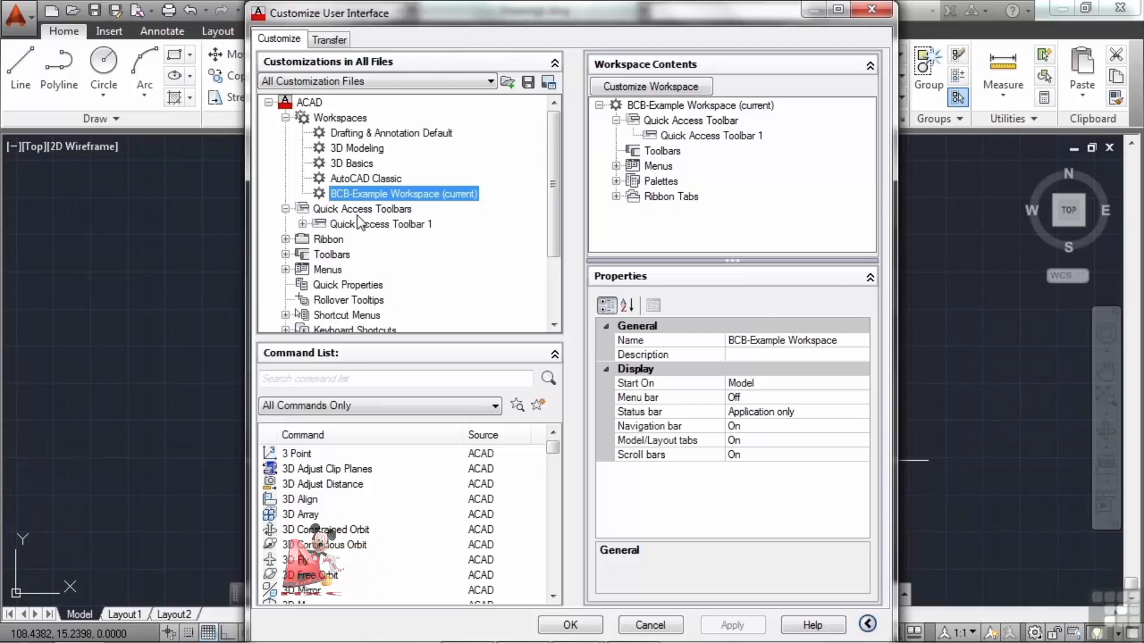
pyautogui.click(286, 209)
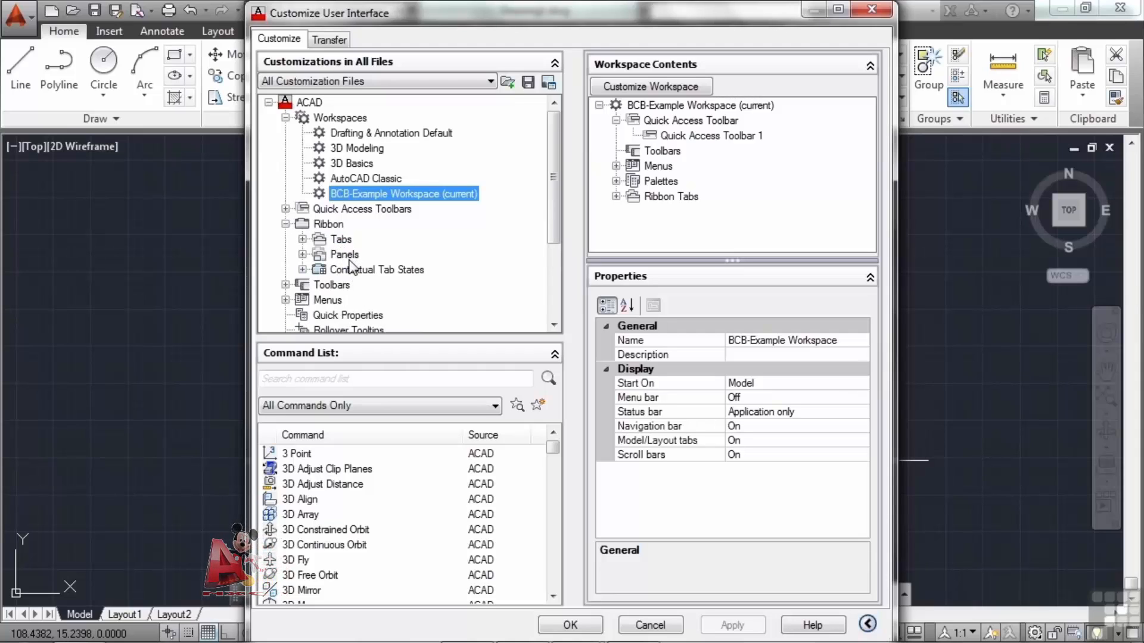
pyautogui.click(286, 224)
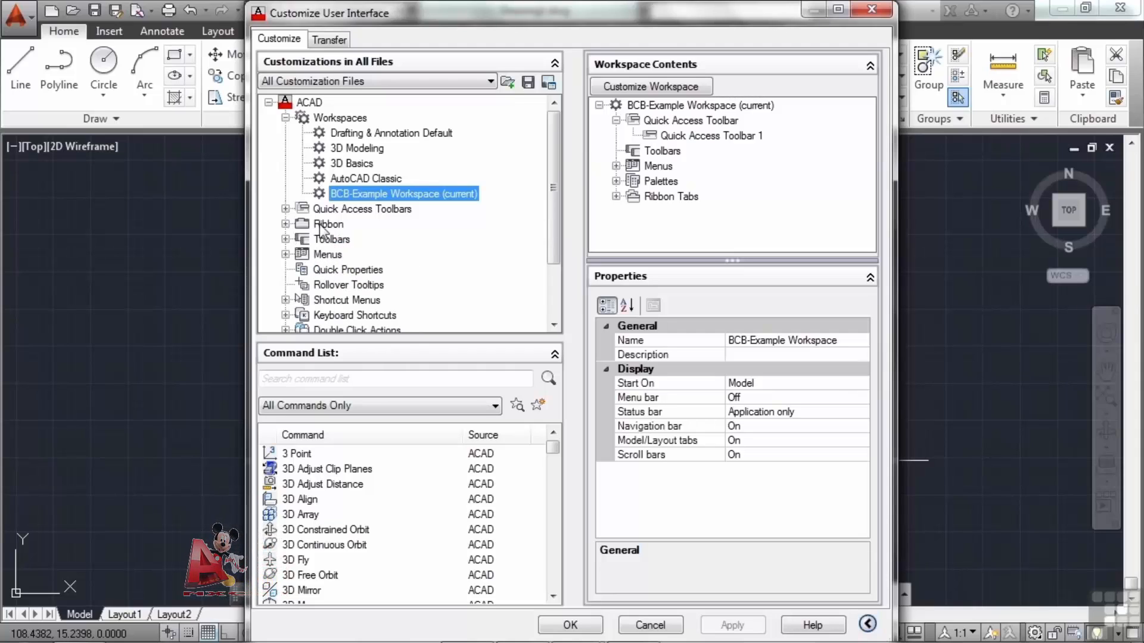
# Start customizing BCB-Example Workspace and examine its menus, palettes, ribbon tabs and the panels of the Home - 2D tab
pyautogui.rightClick(380, 199)
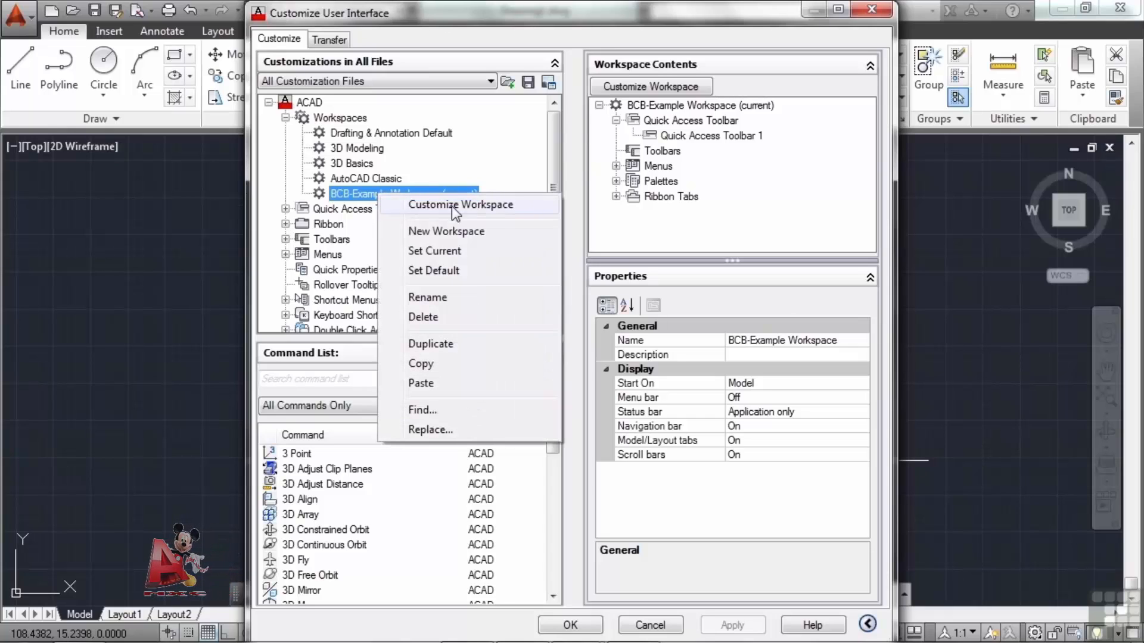
pyautogui.click(498, 210)
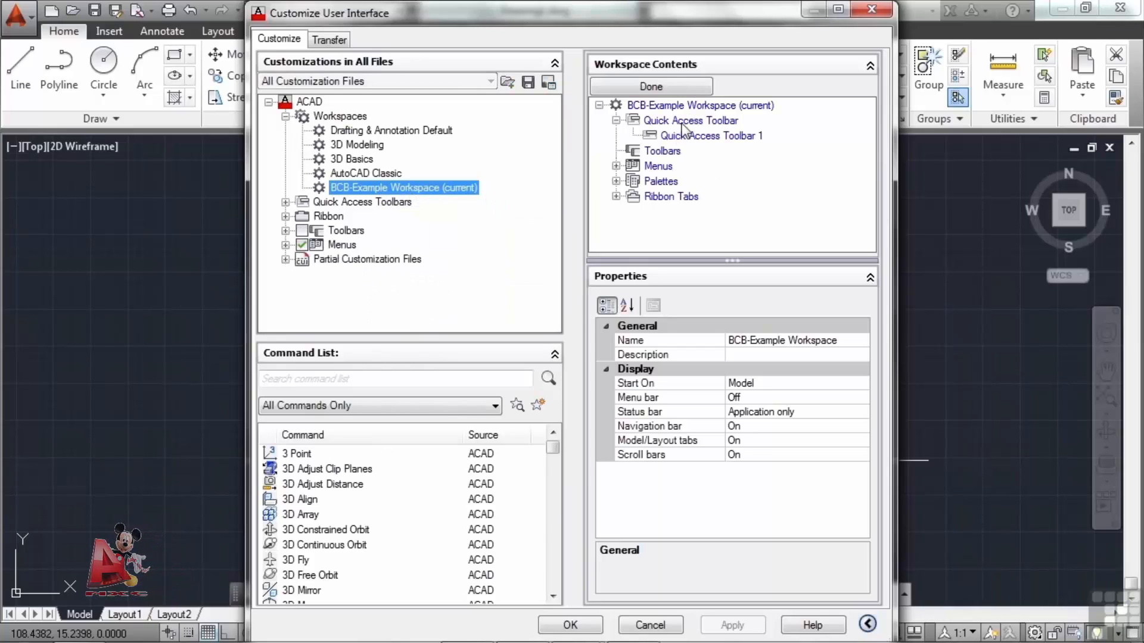
pyautogui.click(616, 166)
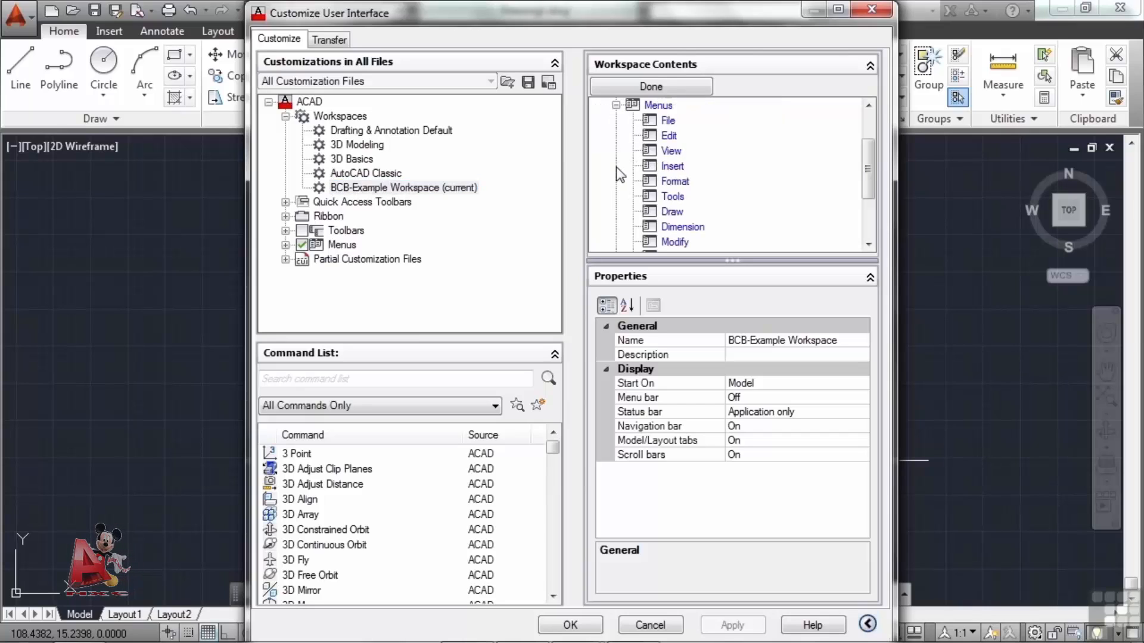
pyautogui.click(616, 105)
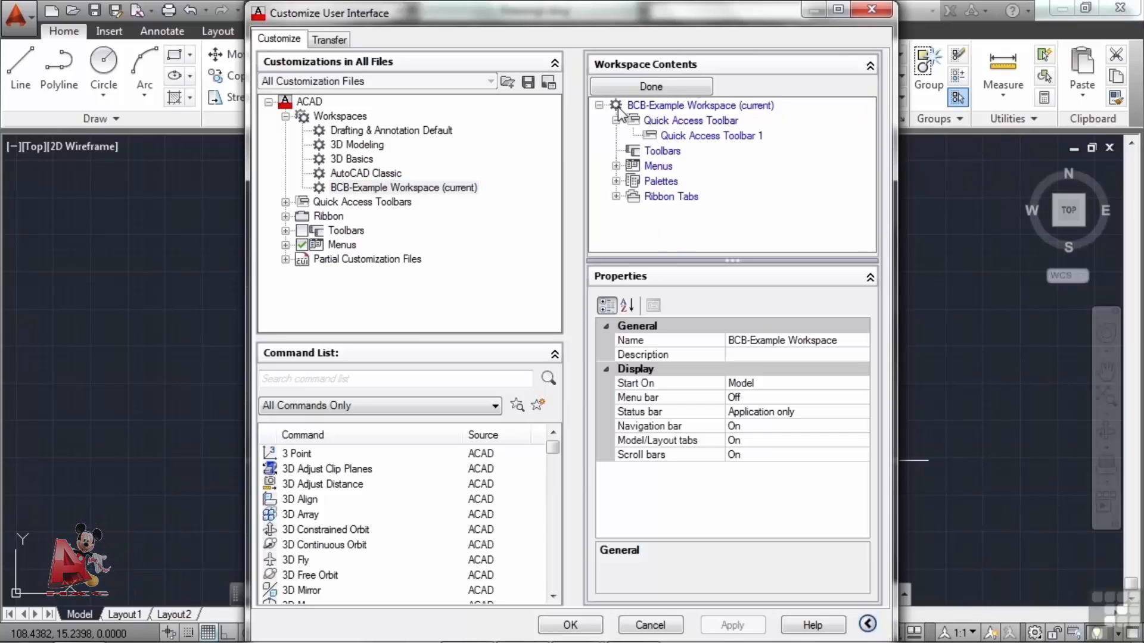
pyautogui.click(616, 181)
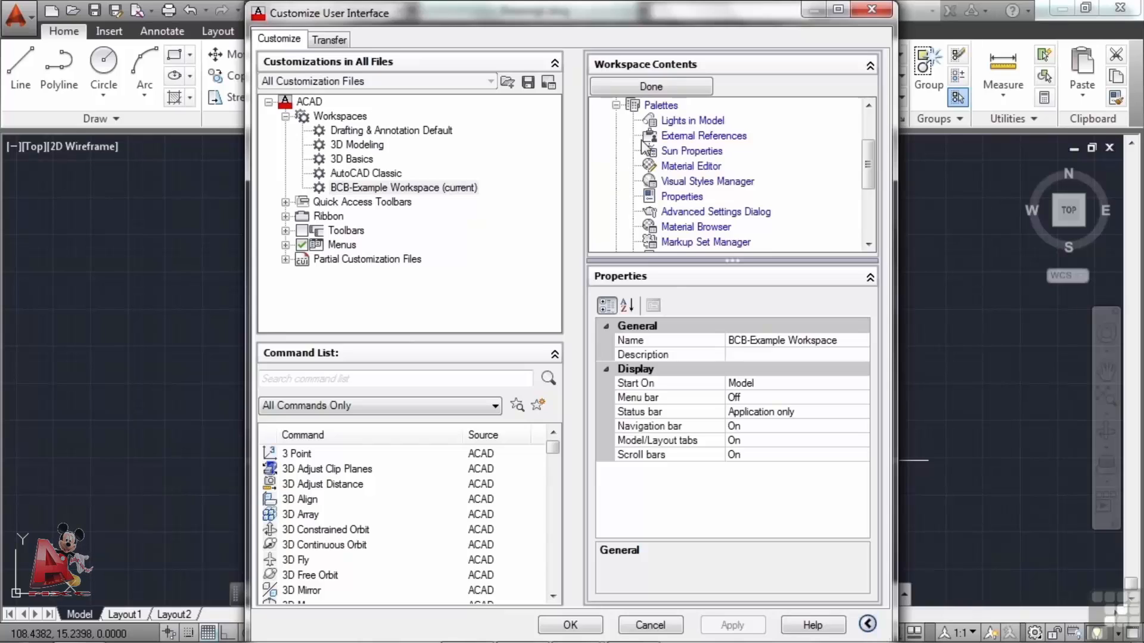
pyautogui.click(616, 105)
pyautogui.click(616, 196)
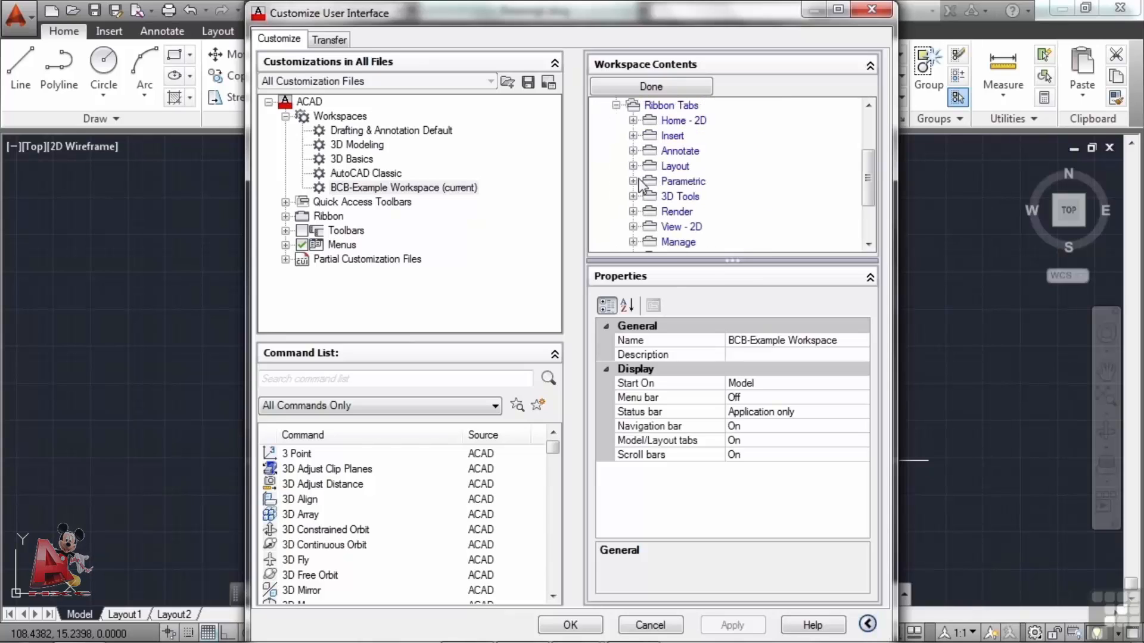
pyautogui.click(633, 121)
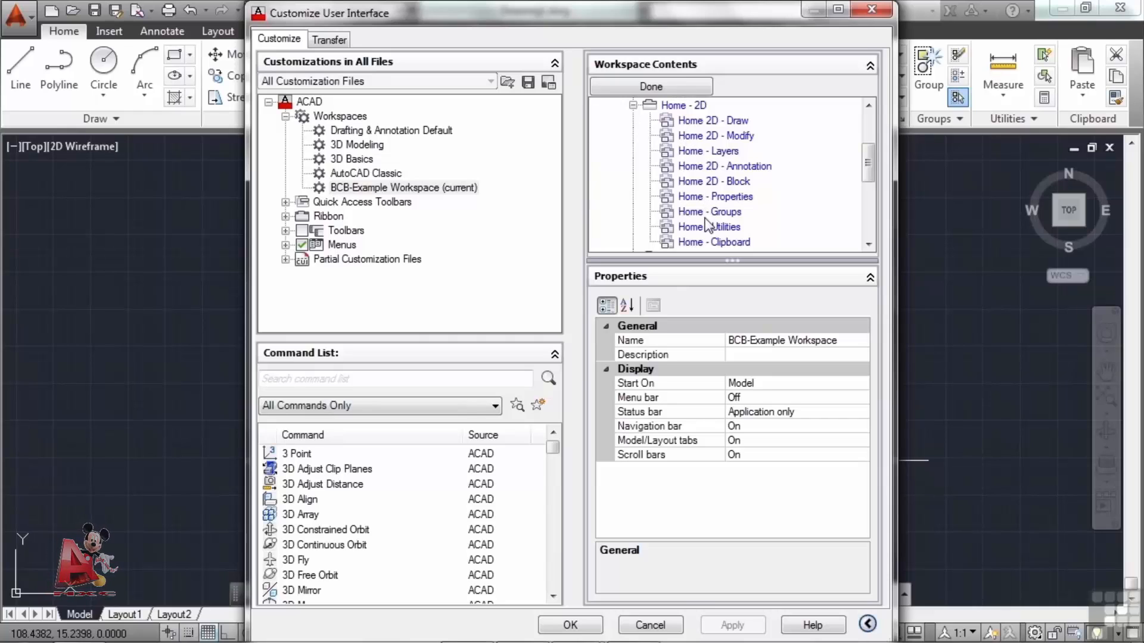
pyautogui.click(633, 105)
pyautogui.scroll(2, 658, 179)
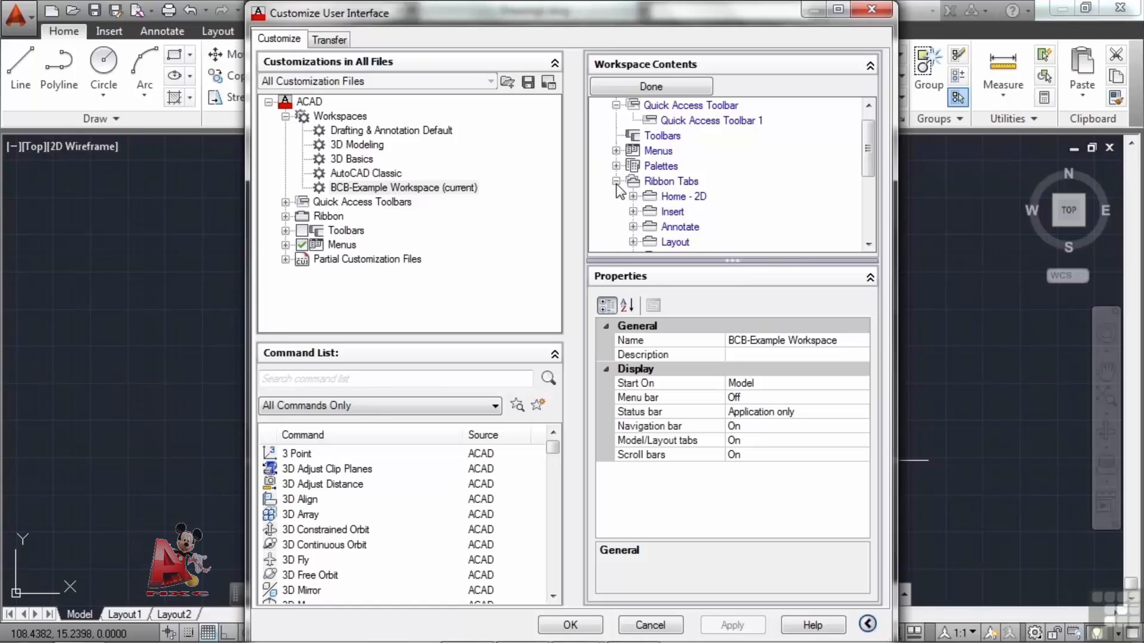
# Try out the Smooth Mesh toolbar in BCB-Example Workspace and remove it again
pyautogui.click(285, 231)
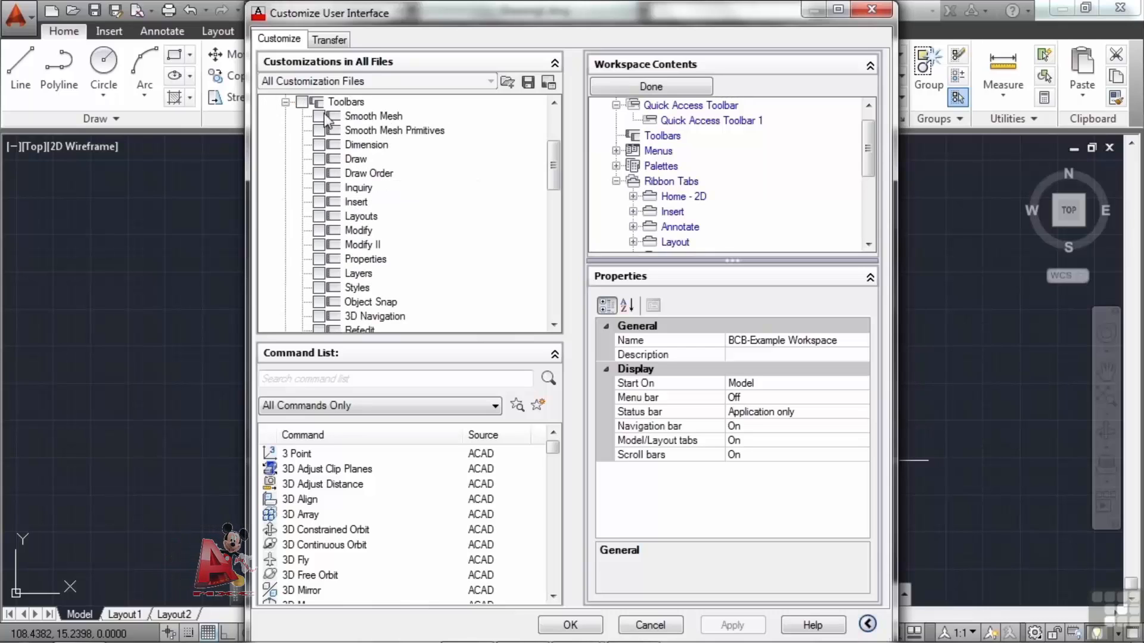
pyautogui.click(285, 103)
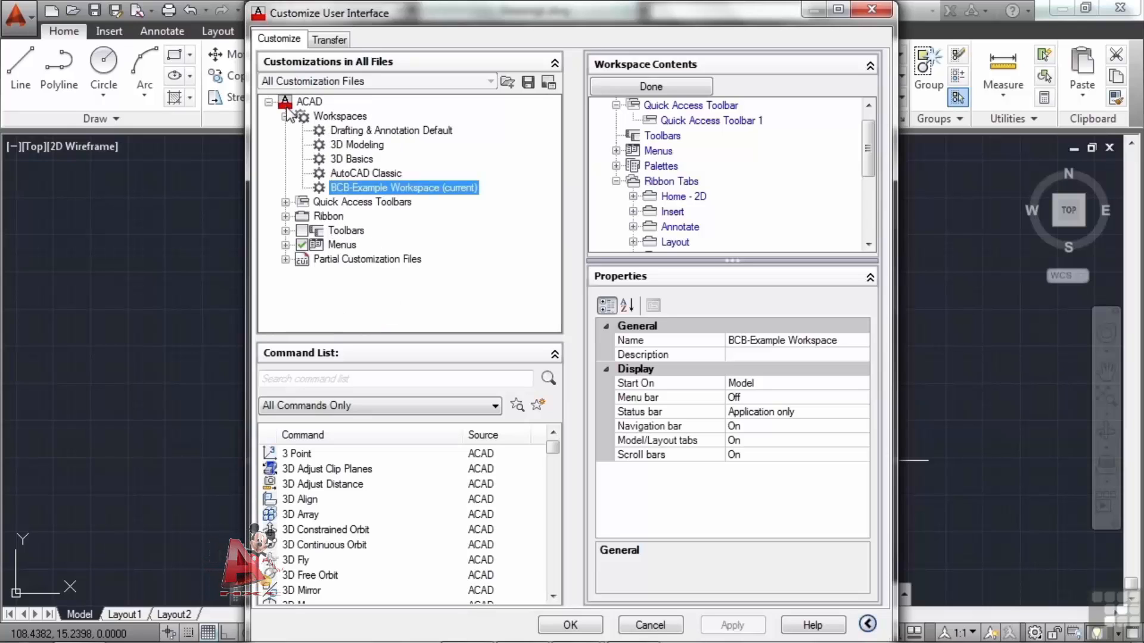
pyautogui.click(285, 231)
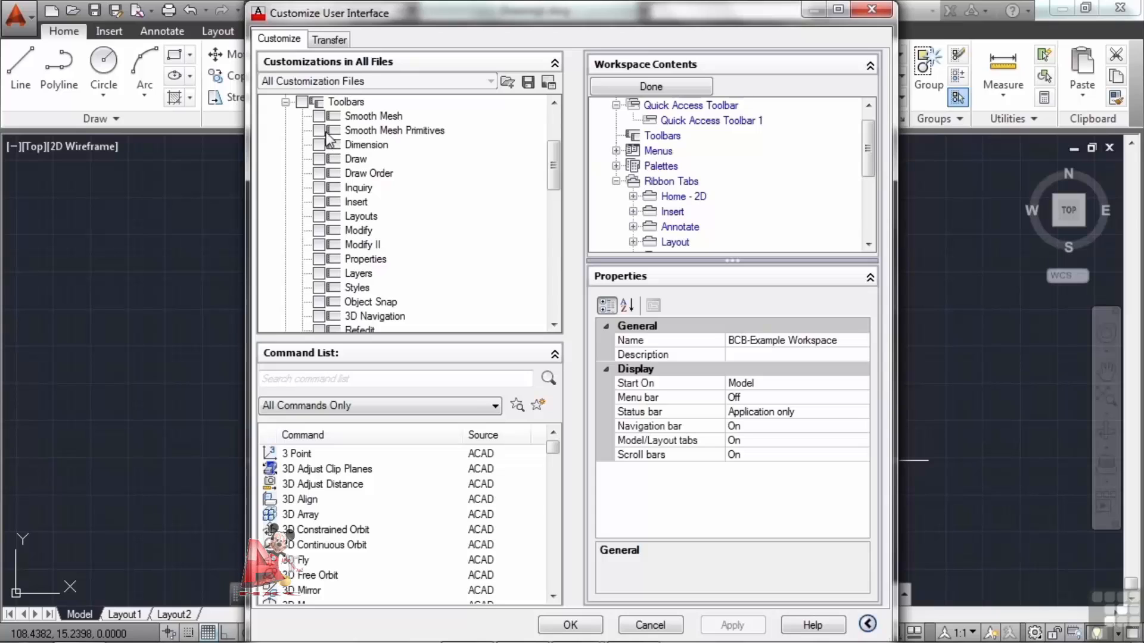
pyautogui.click(319, 116)
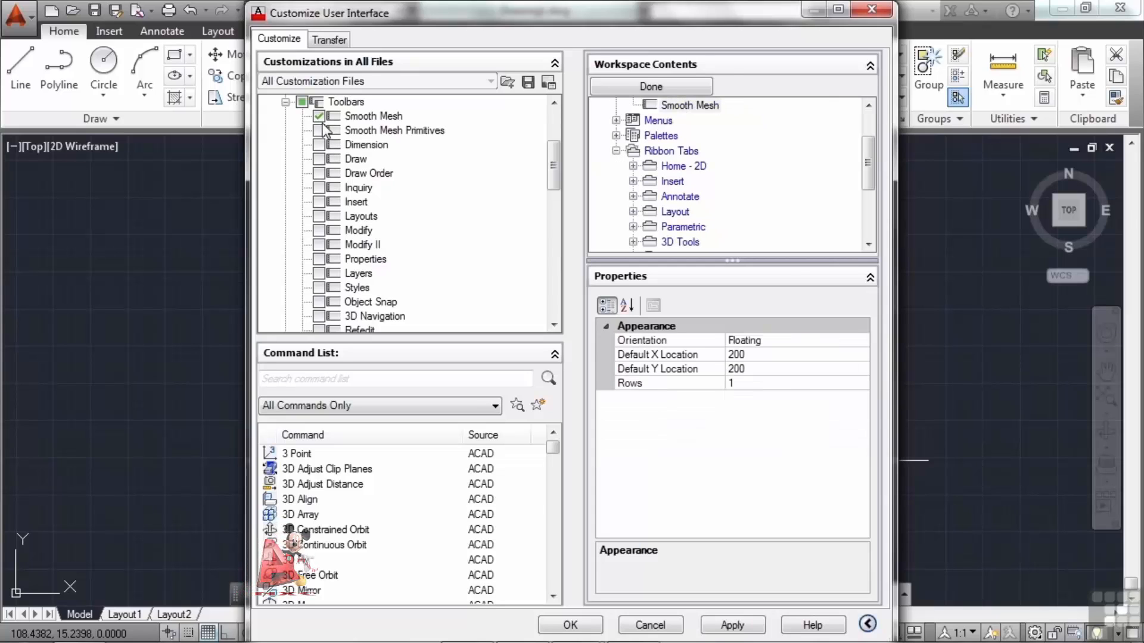
pyautogui.click(319, 117)
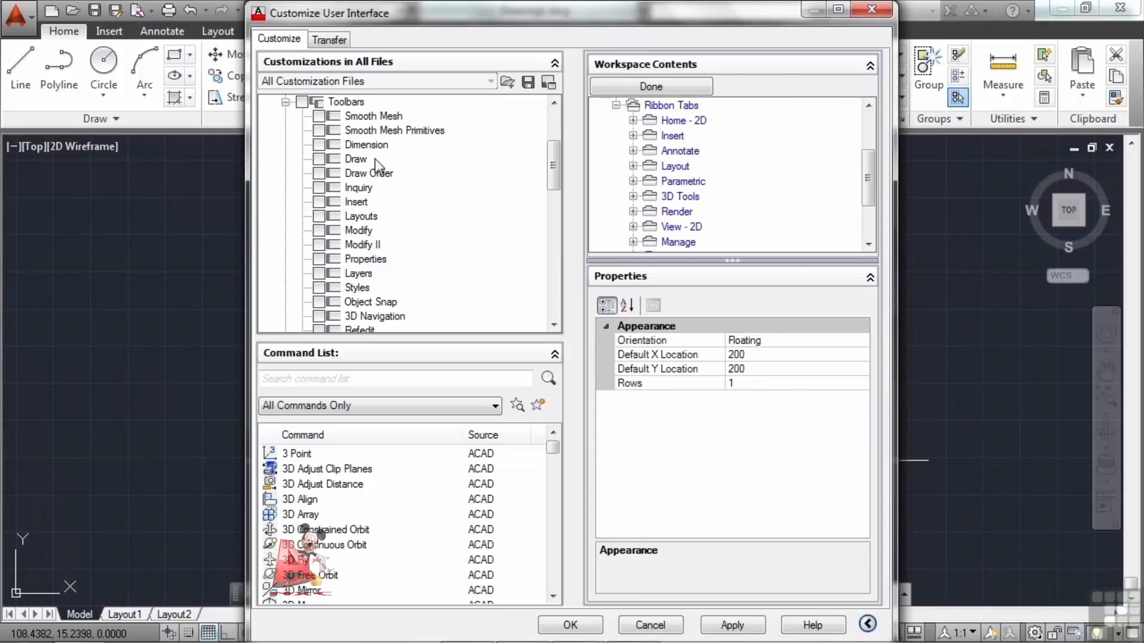
# Add the Draw toolbar to BCB-Example Workspace and collapse the list of toolbars
pyautogui.click(319, 160)
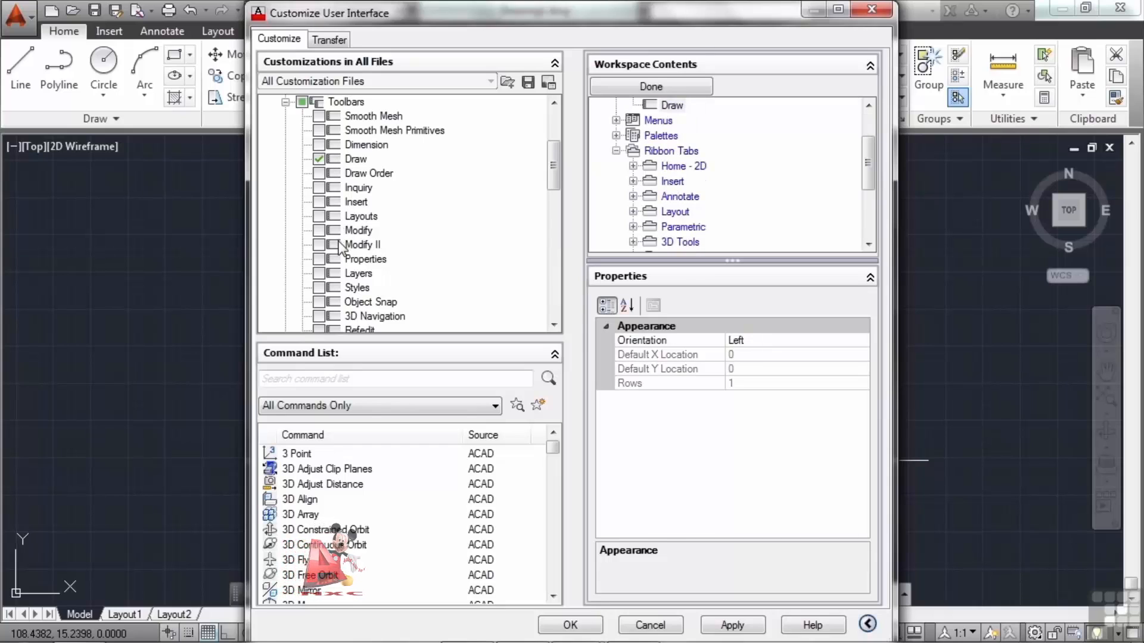
pyautogui.scroll(-3, 336, 244)
pyautogui.scroll(6, 338, 245)
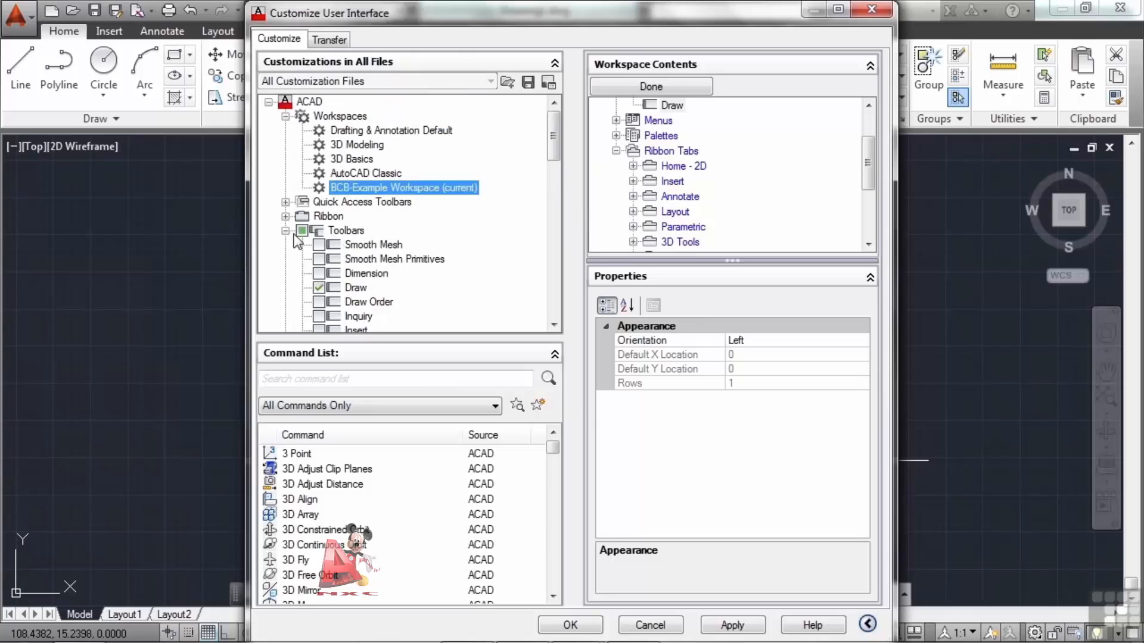
pyautogui.click(286, 230)
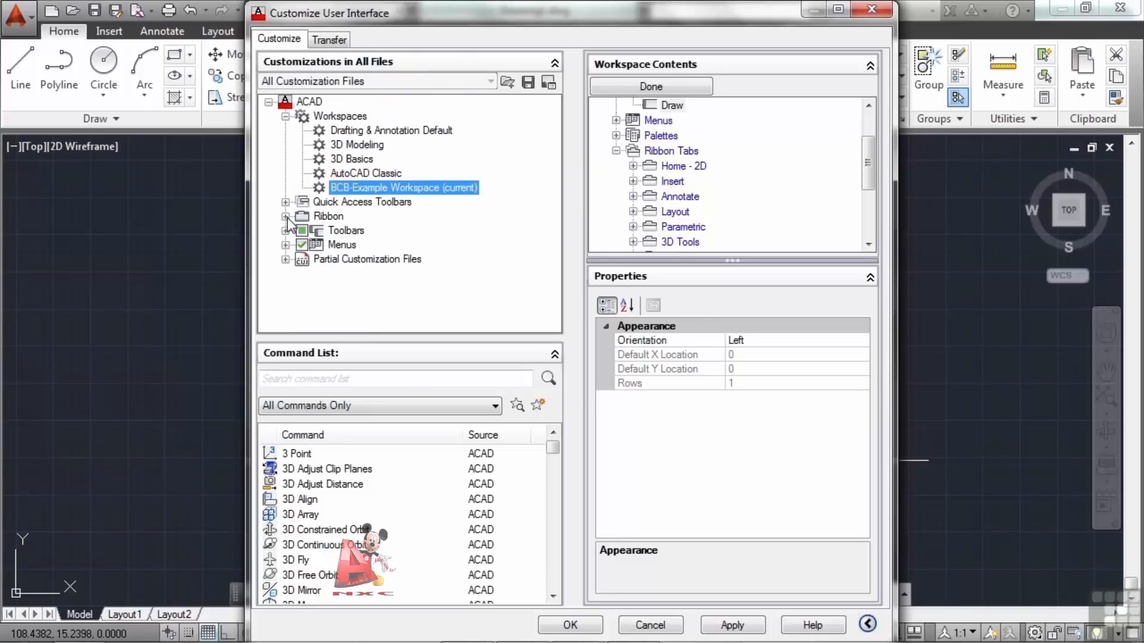
# Remove the Render, Parametric, Output and Insert ribbon tabs from BCB-Example Workspace
pyautogui.click(285, 217)
pyautogui.click(302, 230)
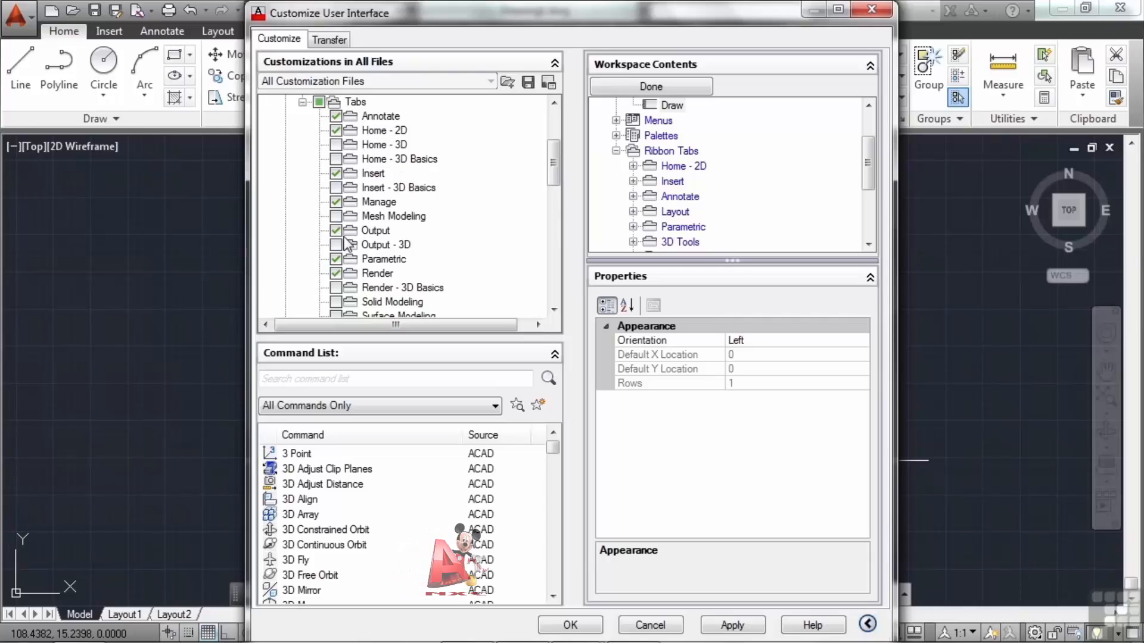
pyautogui.scroll(-3, 365, 250)
pyautogui.scroll(-1, 365, 250)
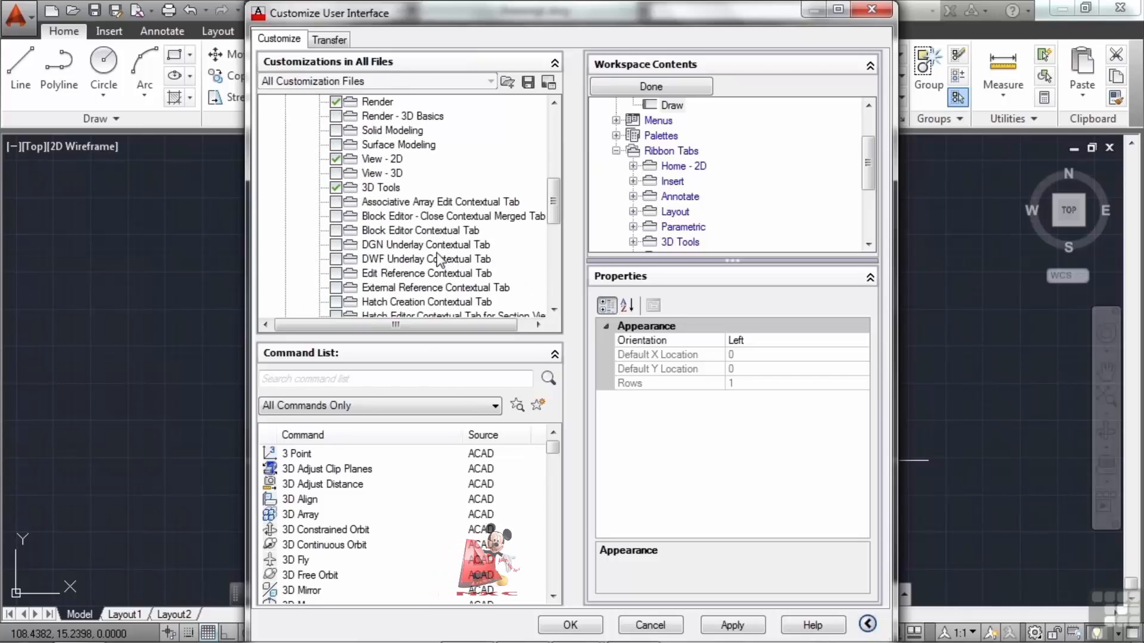
pyautogui.scroll(-1, 438, 255)
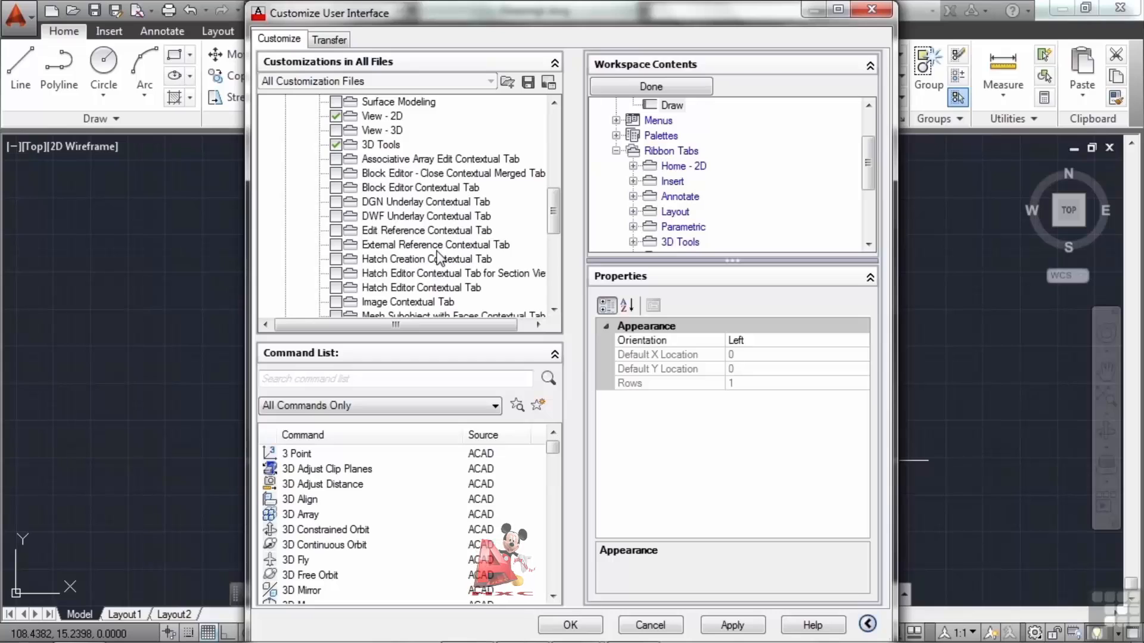
pyautogui.scroll(-1, 439, 259)
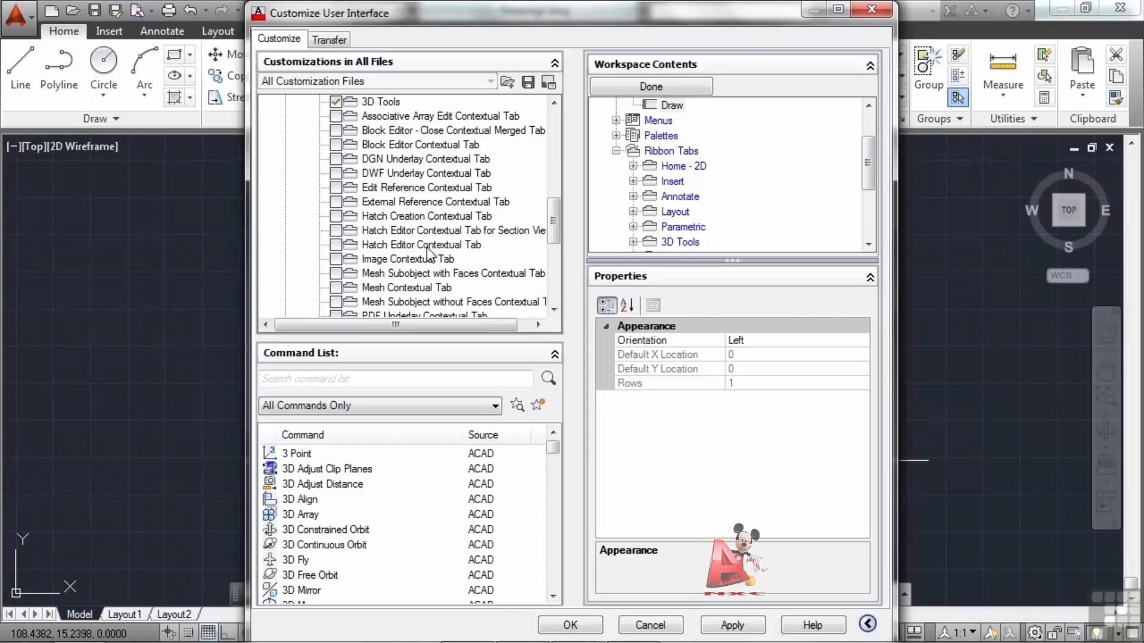
pyautogui.scroll(-1, 402, 239)
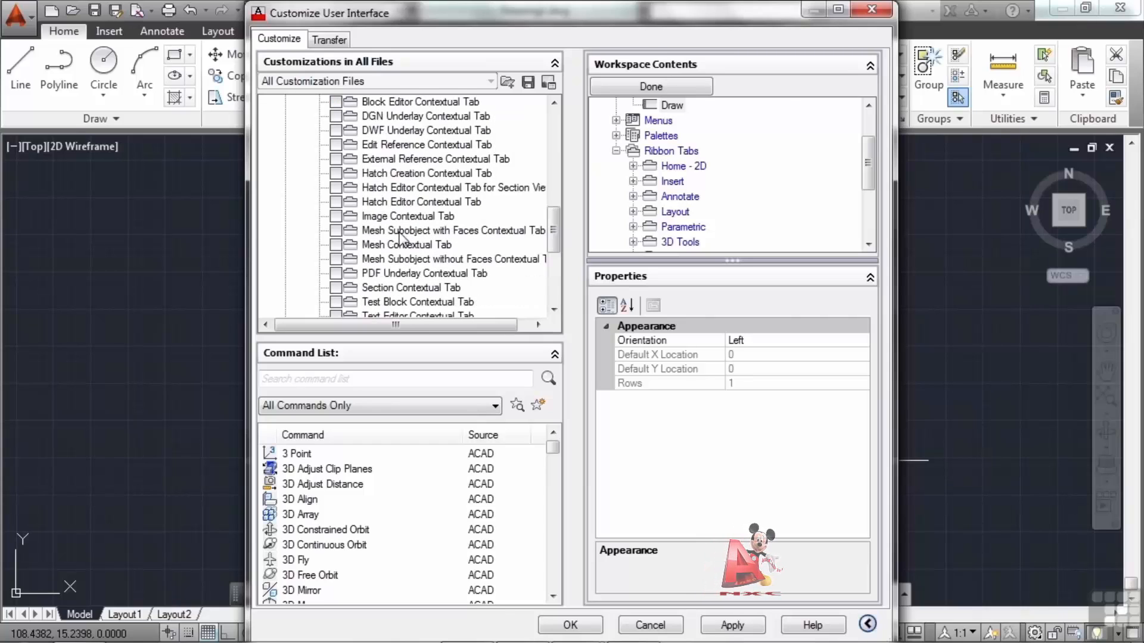
pyautogui.scroll(6, 400, 237)
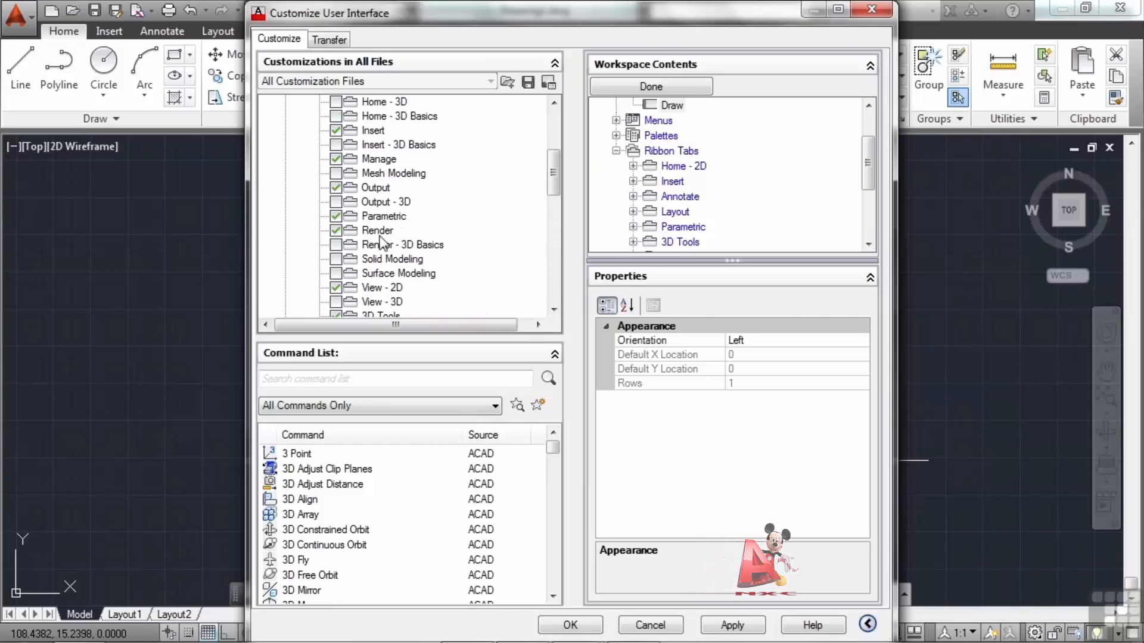
pyautogui.click(336, 230)
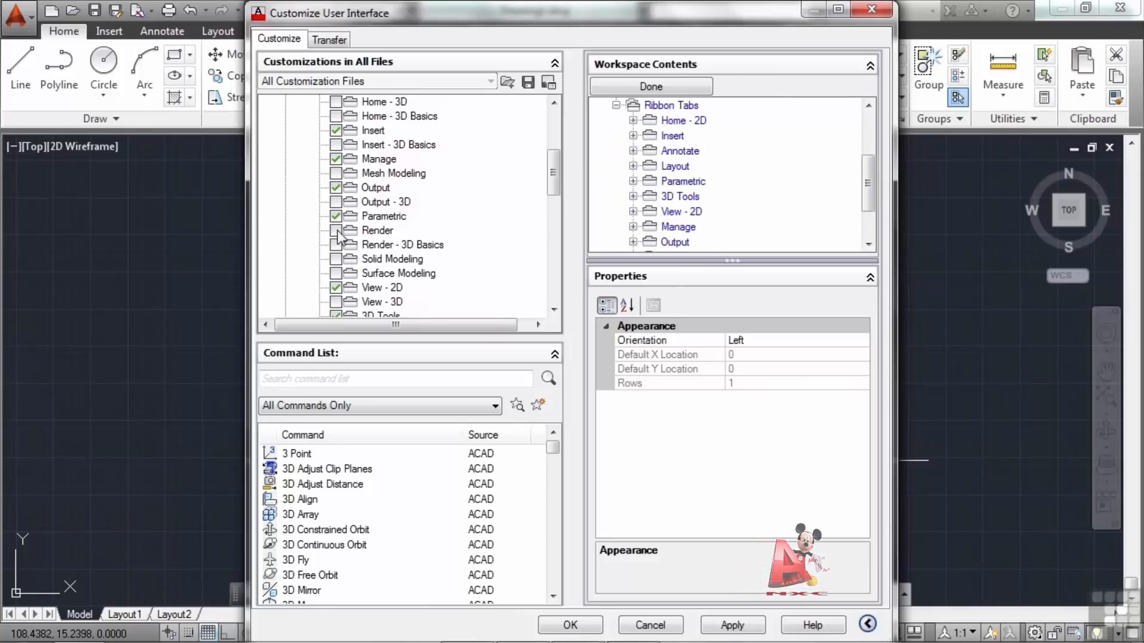
pyautogui.click(336, 215)
pyautogui.click(336, 188)
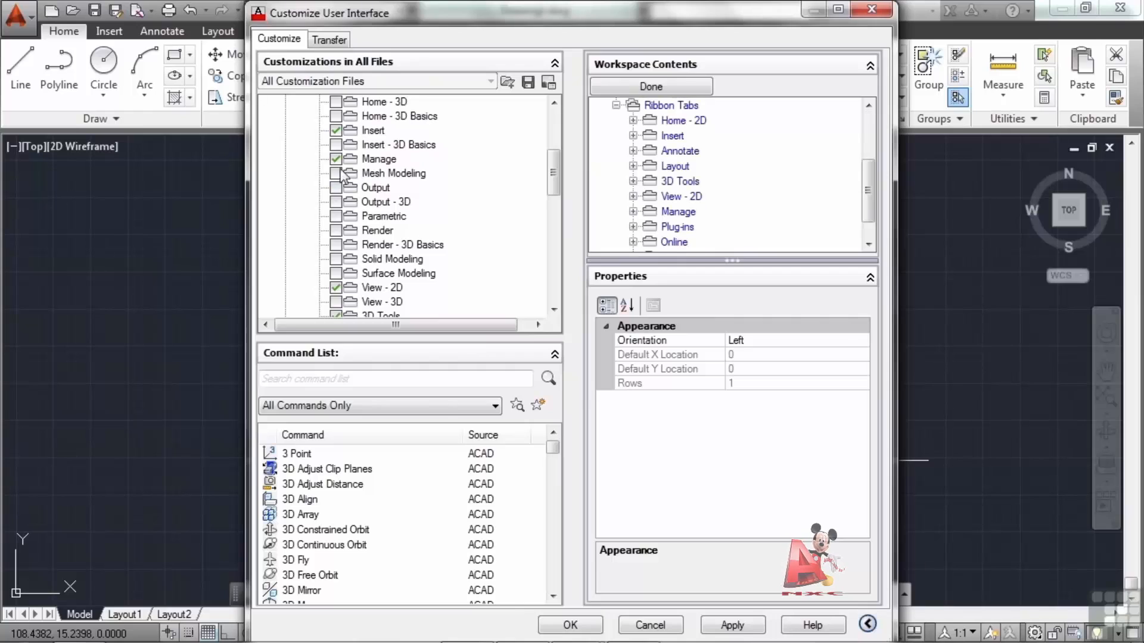
pyautogui.click(336, 130)
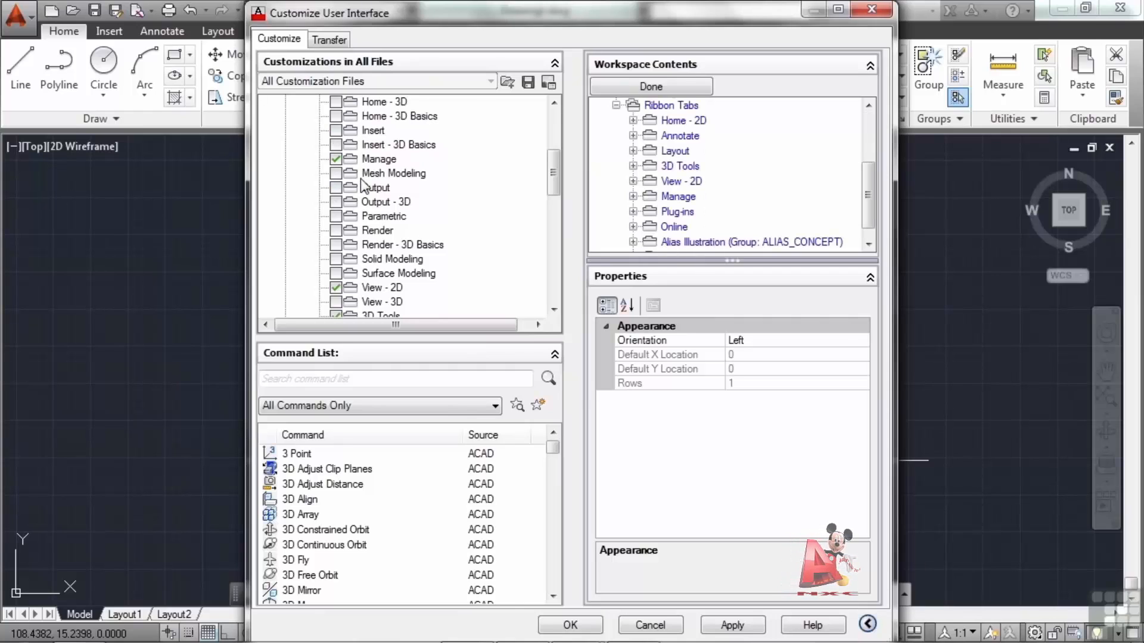
# Review which ribbon tabs are enabled in the workspace and list the panels under its Layout tab
pyautogui.scroll(2, 360, 190)
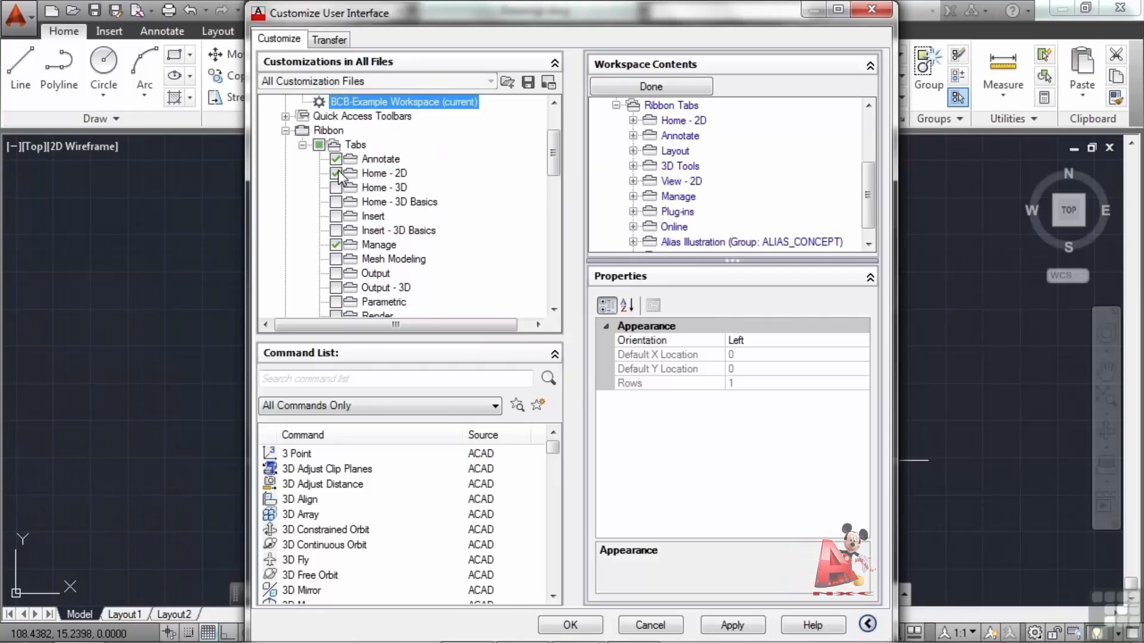
pyautogui.scroll(-1, 355, 255)
pyautogui.scroll(-2, 356, 255)
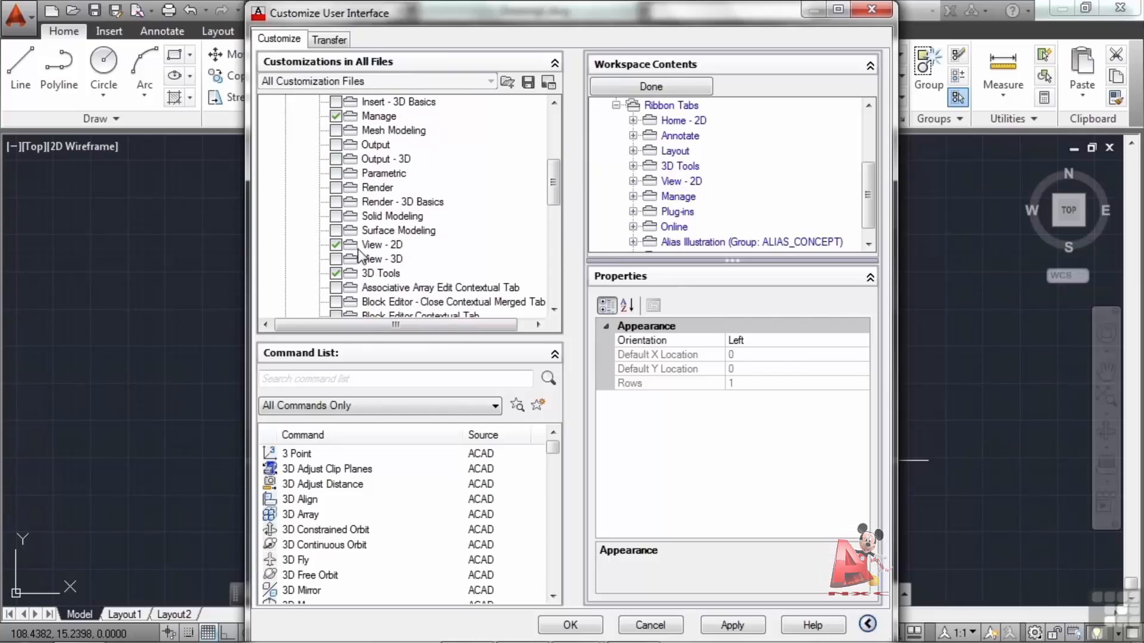
pyautogui.scroll(2, 354, 265)
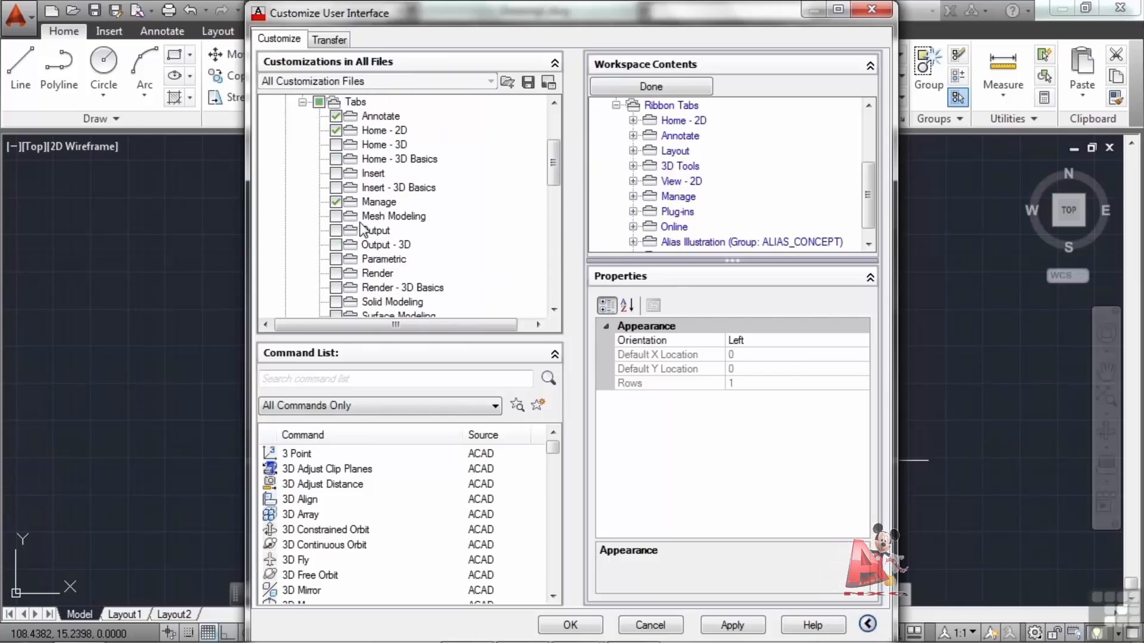
pyautogui.doubleClick(674, 152)
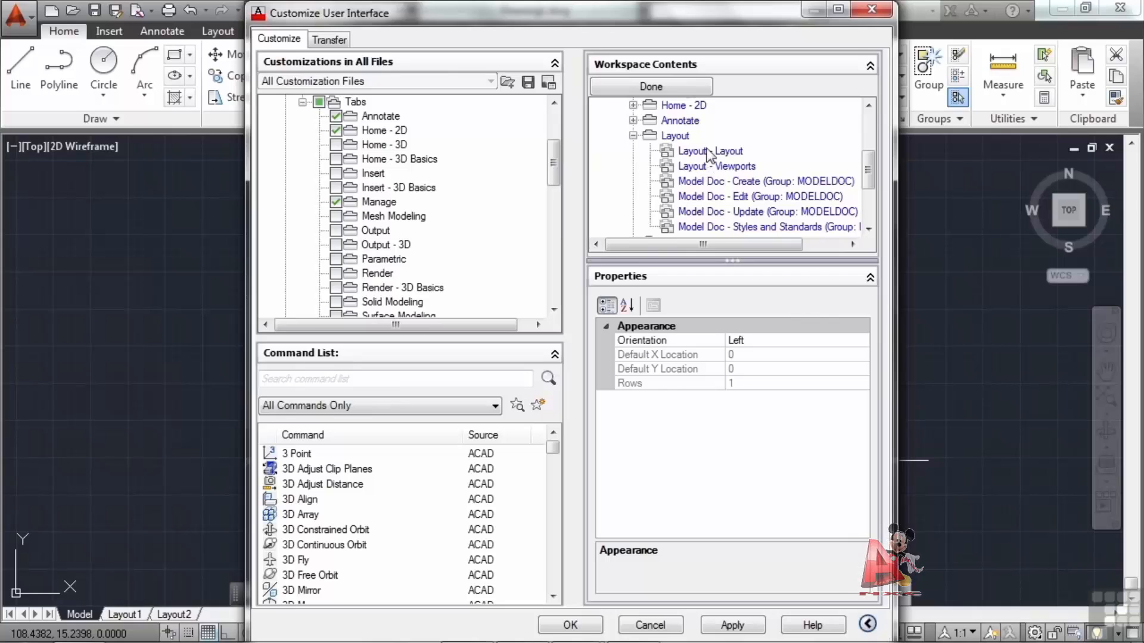
# Exit Customize Workspace mode for BCB-Example Workspace and save the customization changes
pyautogui.click(633, 136)
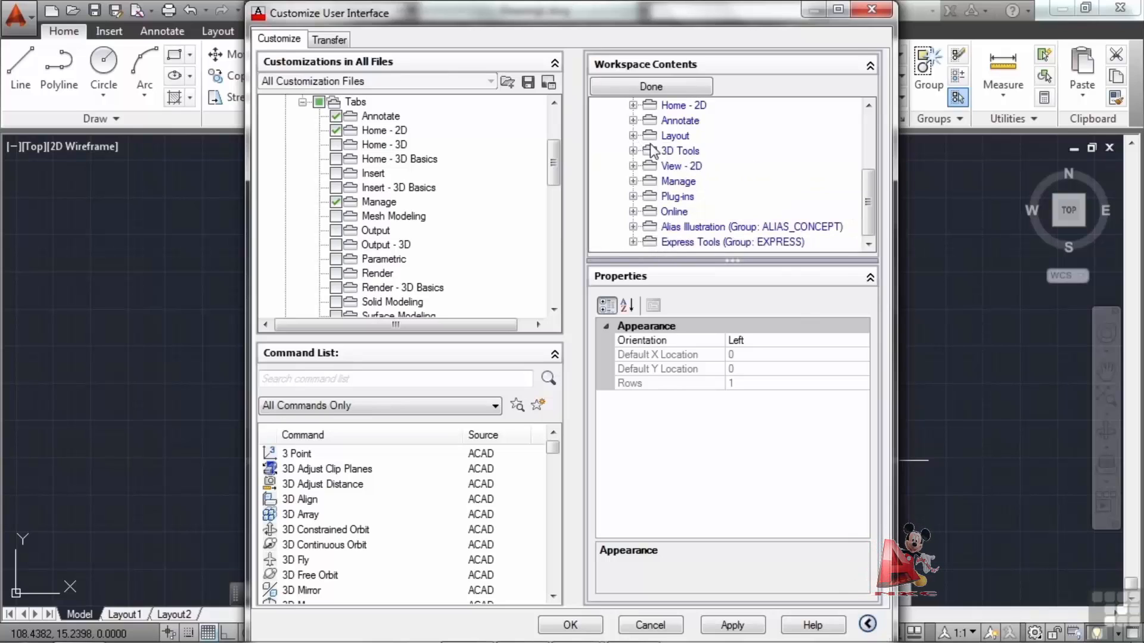
pyautogui.scroll(1, 673, 159)
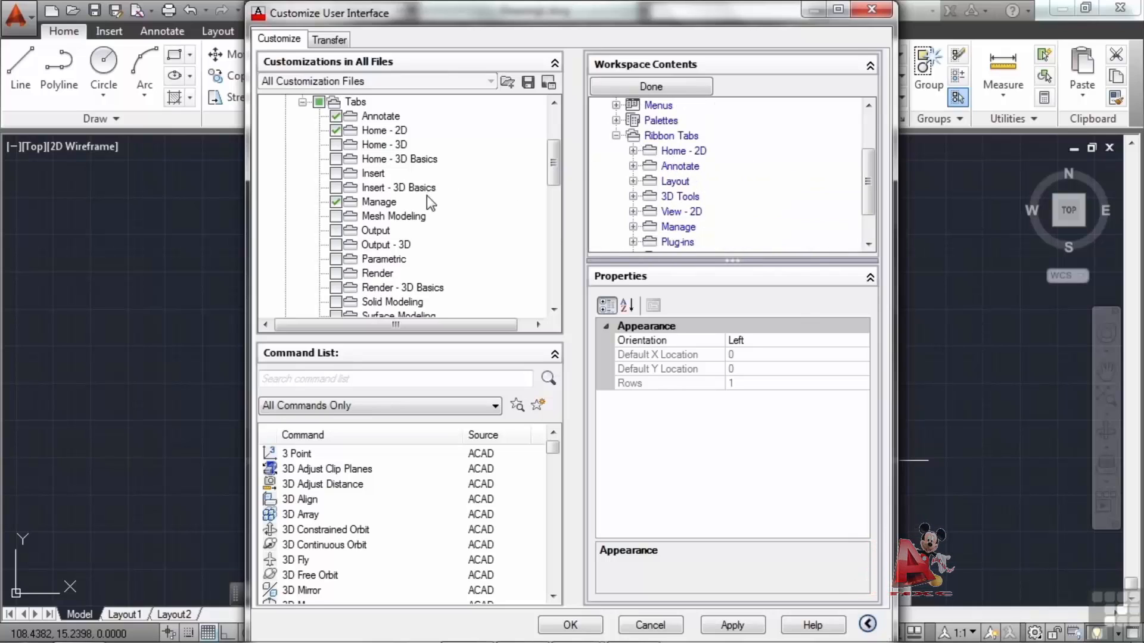
pyautogui.click(303, 102)
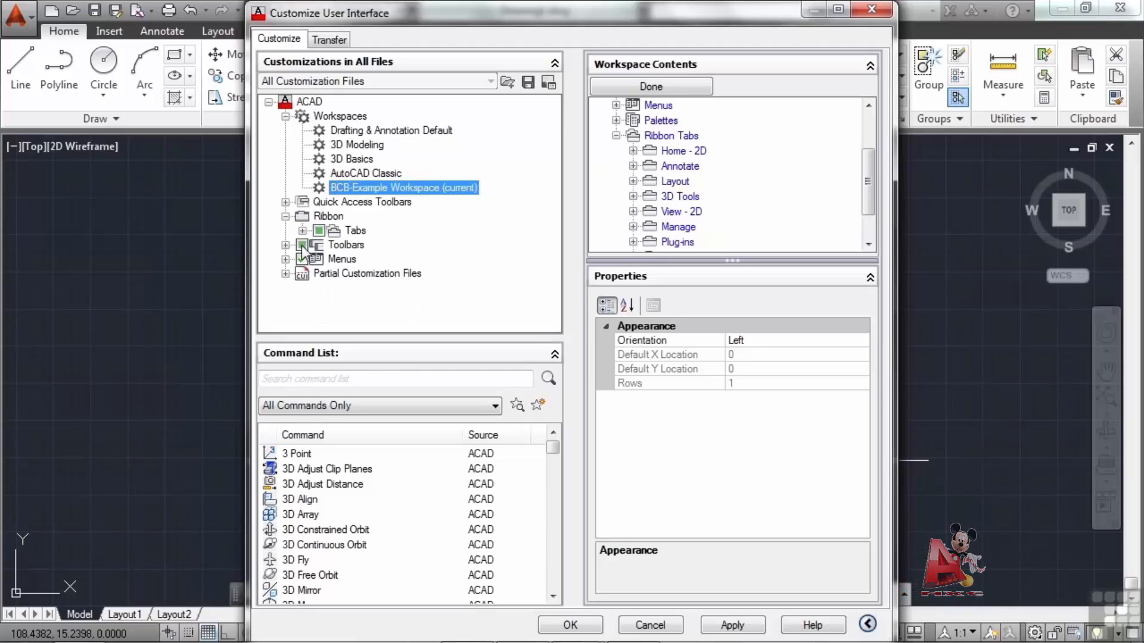
pyautogui.rightClick(423, 187)
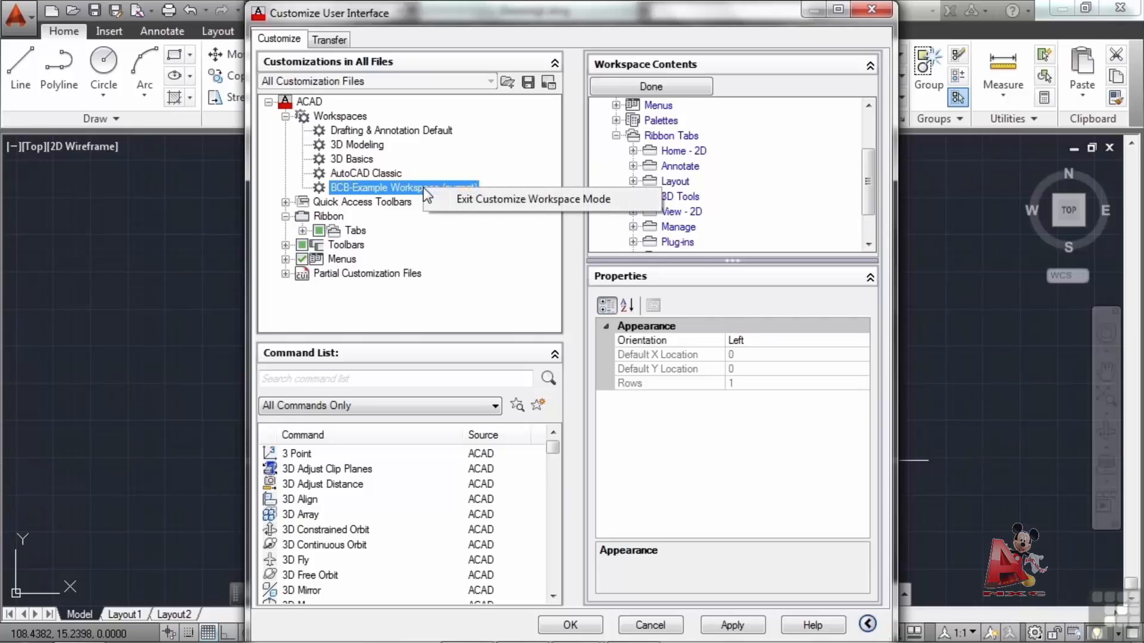
pyautogui.click(498, 200)
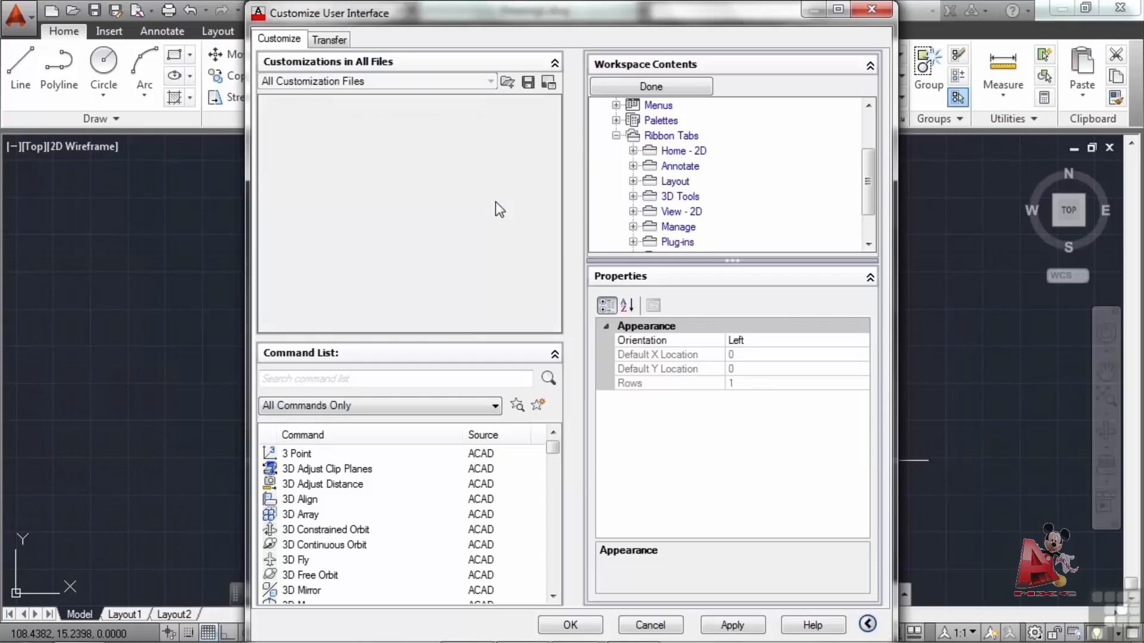
pyautogui.click(572, 625)
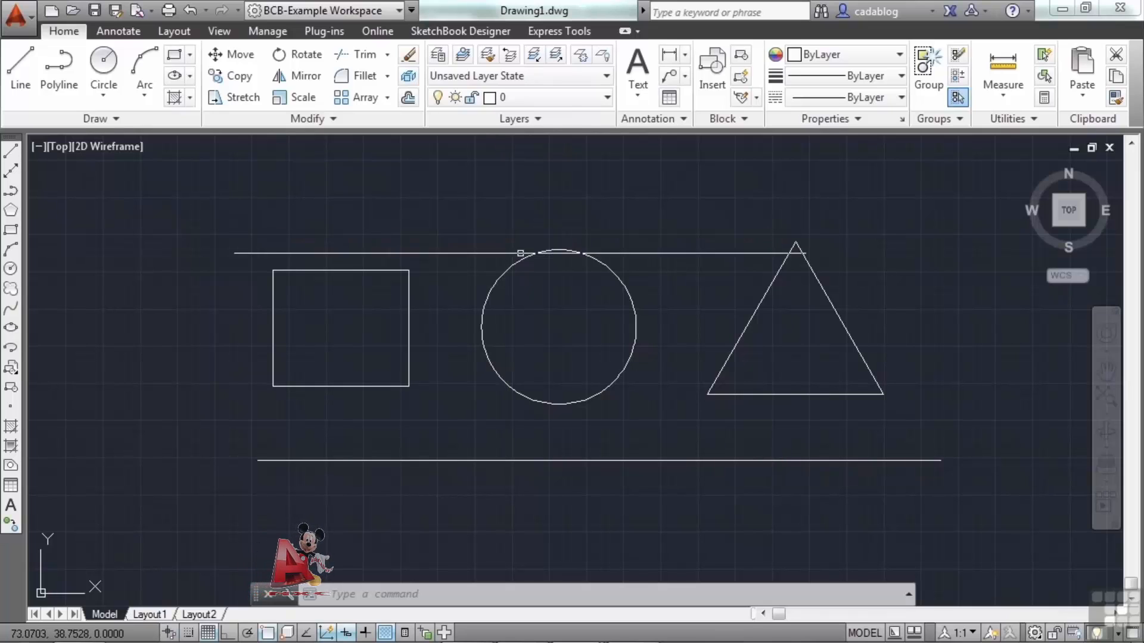
# Place the Properties palette beside the docked Draw toolbar and set it to auto-hide
pyautogui.hotkey('ctrl', '1')
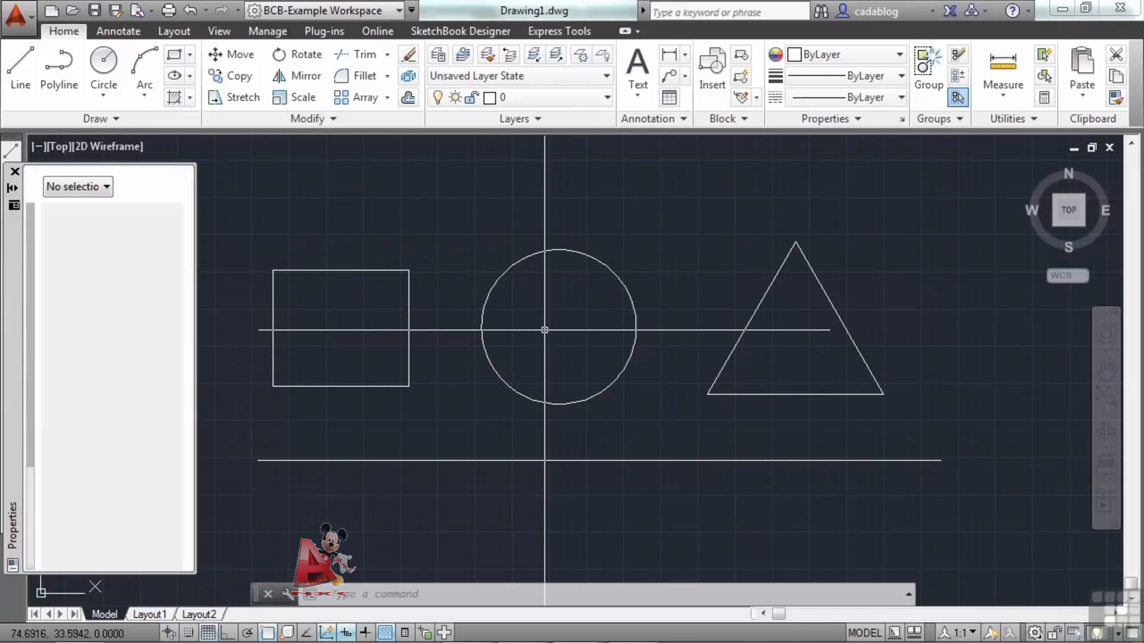
pyautogui.moveTo(17, 288)
pyautogui.mouseDown()
pyautogui.moveTo(44, 280)
pyautogui.moveTo(52, 263)
pyautogui.mouseUp()
pyautogui.moveTo(52, 306); pyautogui.dragTo(40, 301)
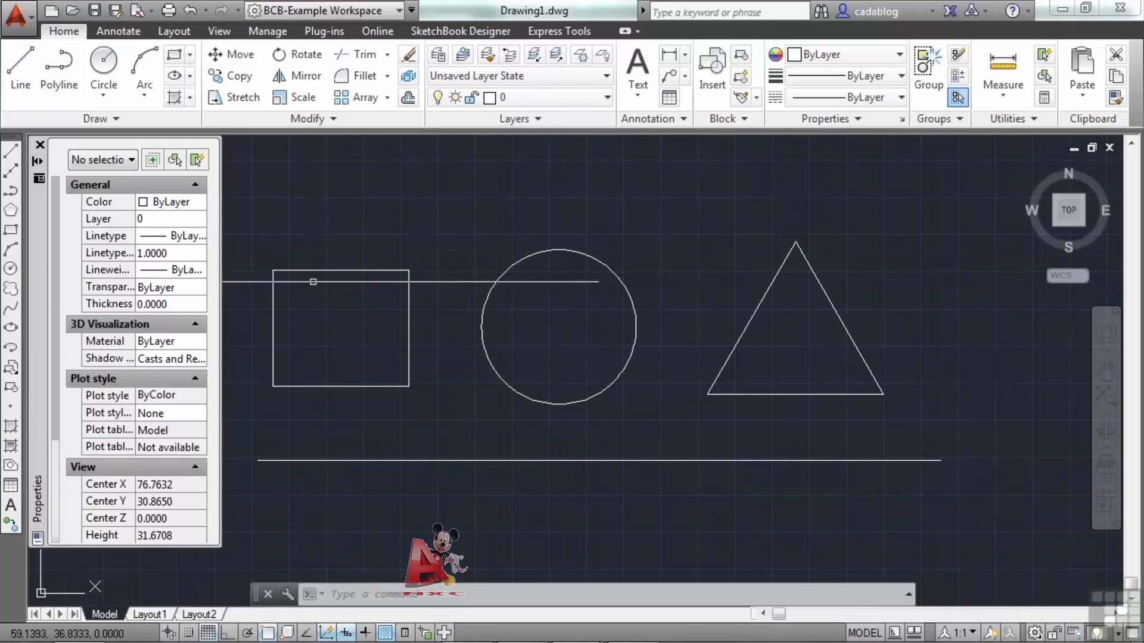
pyautogui.click(34, 161)
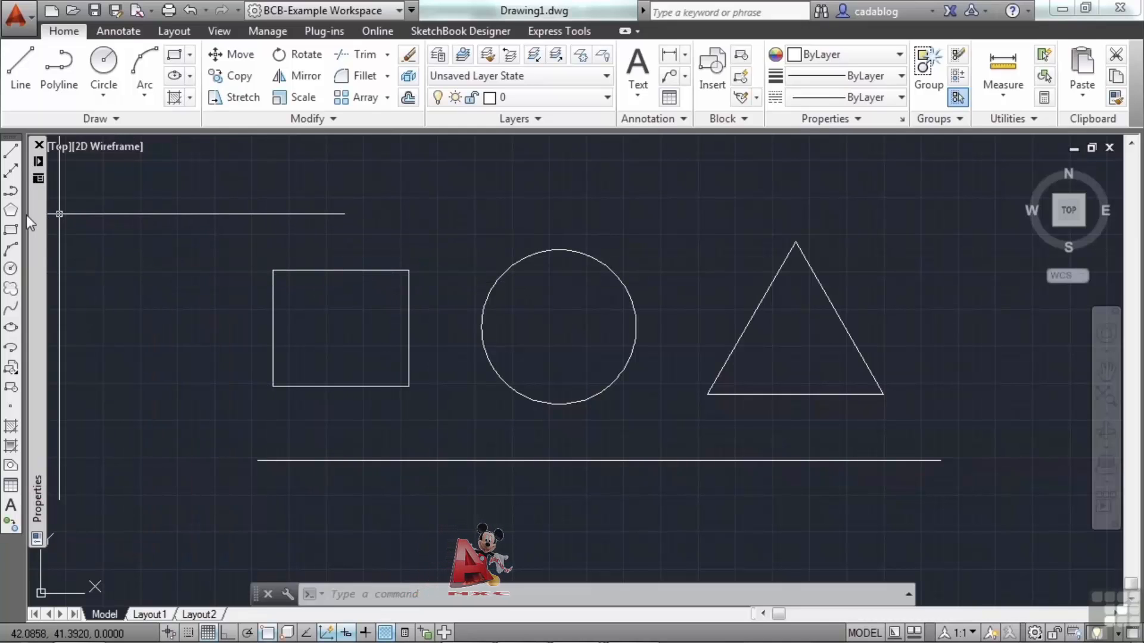
pyautogui.moveTo(34, 216)
pyautogui.moveTo(37, 221); pyautogui.dragTo(37, 280)
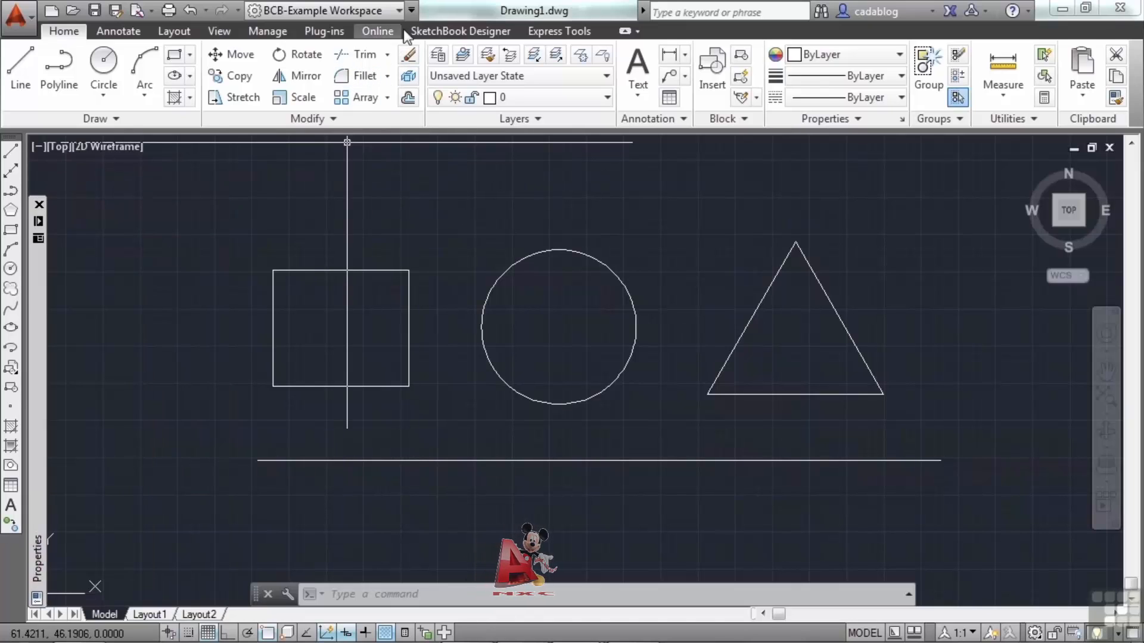
# Switch to the Drafting & Annotation workspace and back to BCB-Example Workspace to restore its saved layout
pyautogui.click(398, 11)
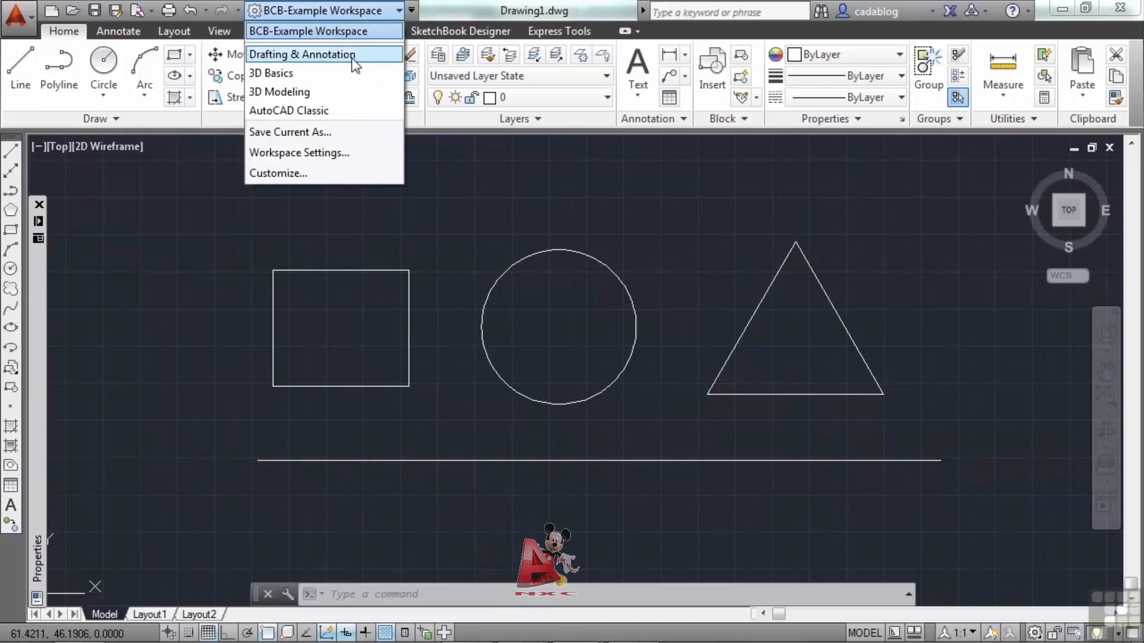
pyautogui.click(306, 55)
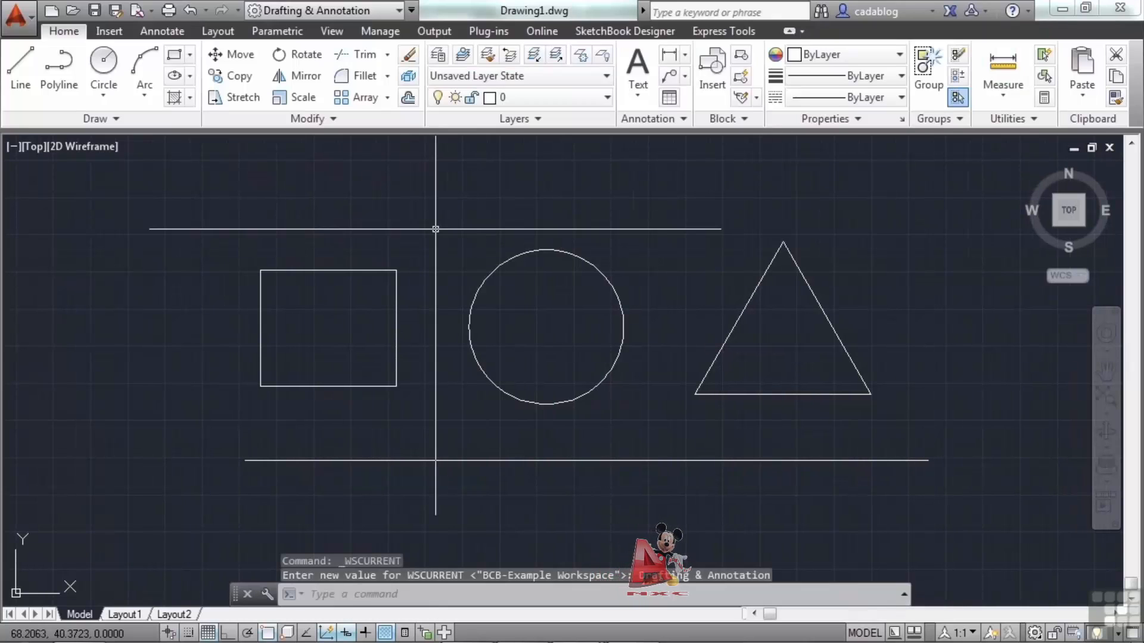
pyautogui.click(401, 13)
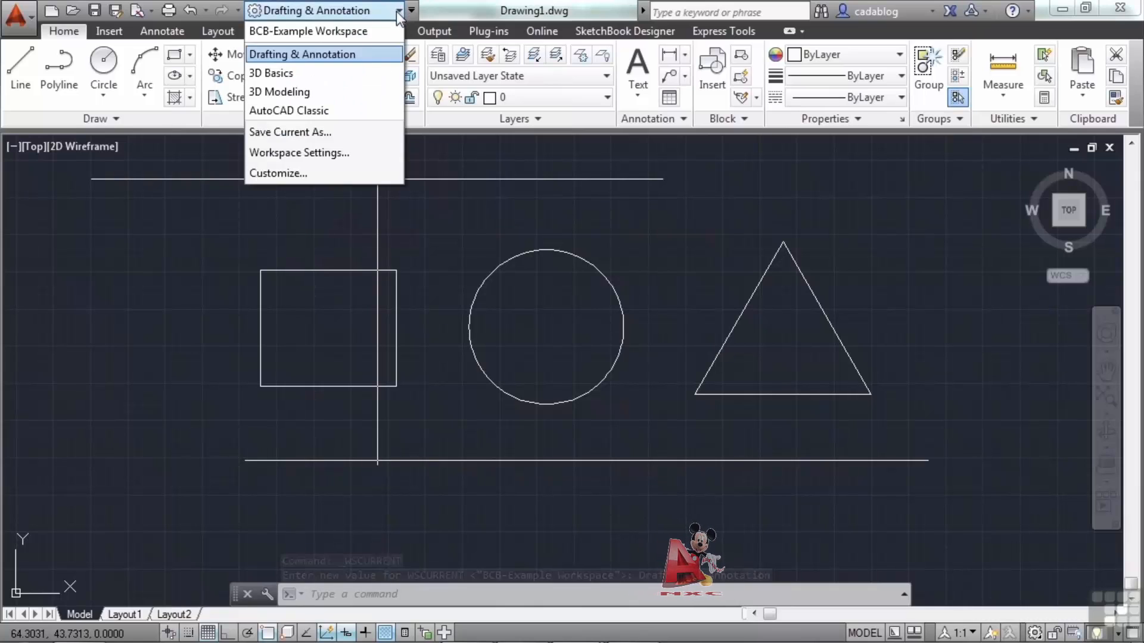
pyautogui.click(342, 31)
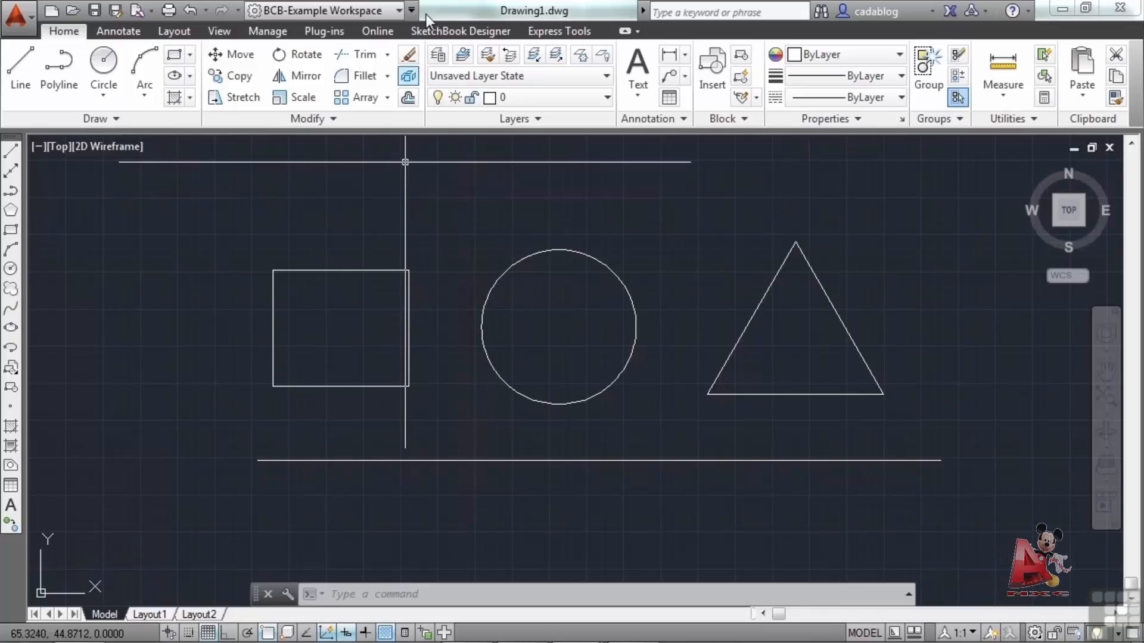
# Review the list of available workspaces and show the Annotate tools of BCB-Example Workspace
pyautogui.click(397, 10)
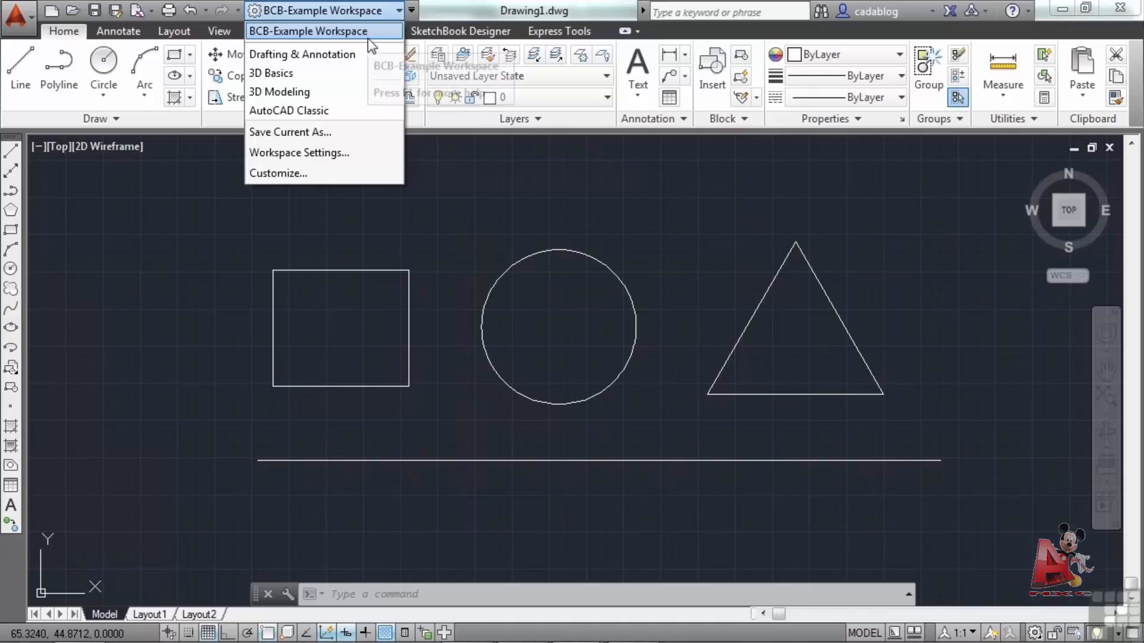
pyautogui.click(460, 233)
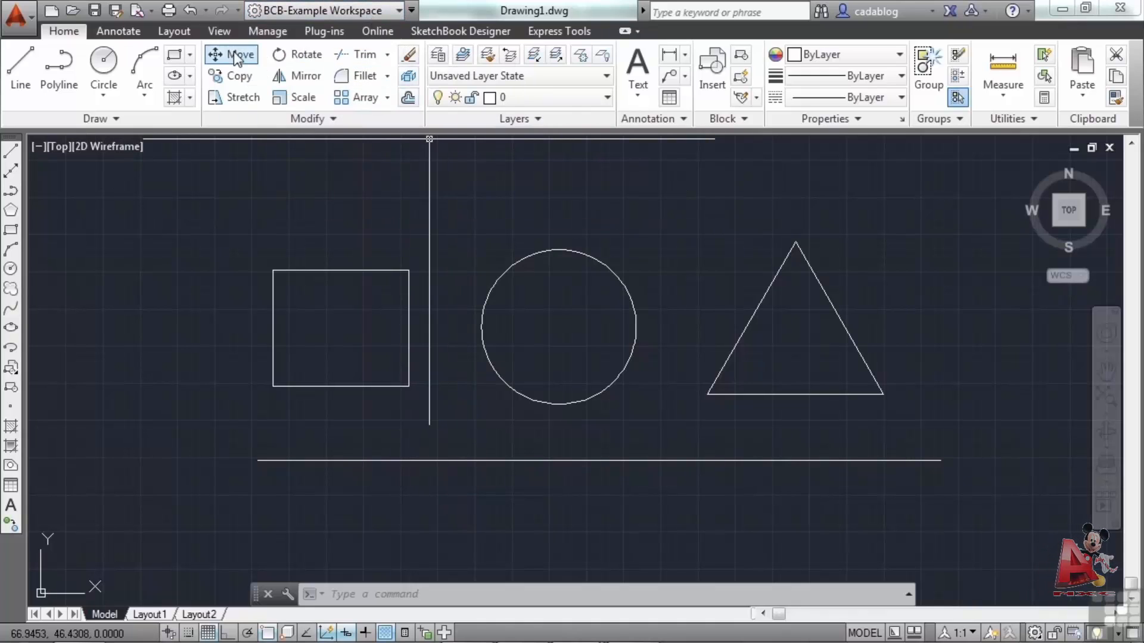
pyautogui.click(122, 32)
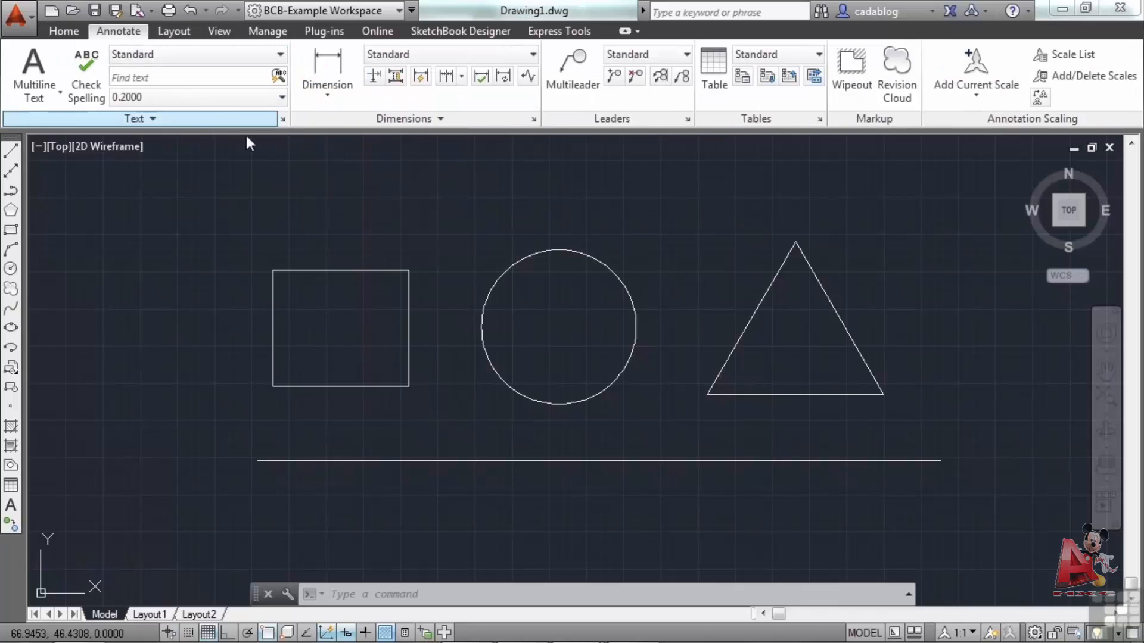